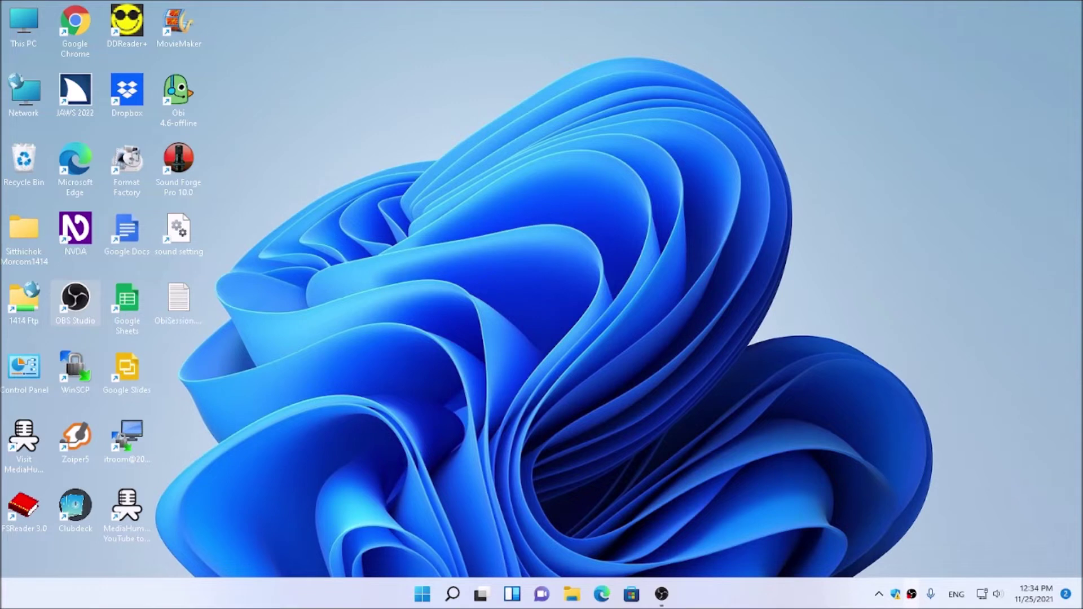
Check the Start menu's position, and search for "task" to open Taskbar settings
key(super)
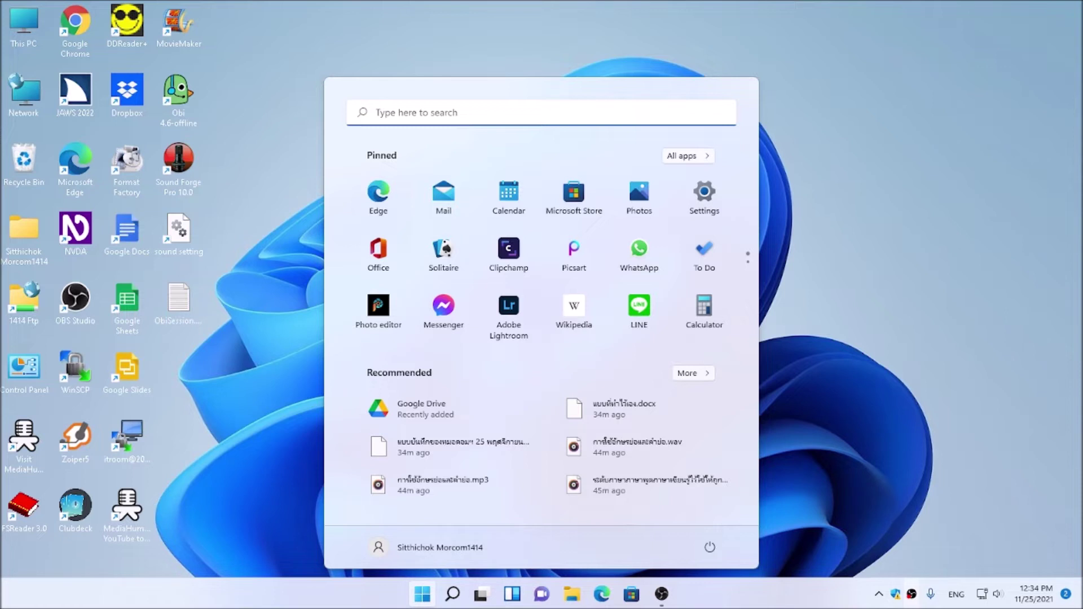
key(Escape)
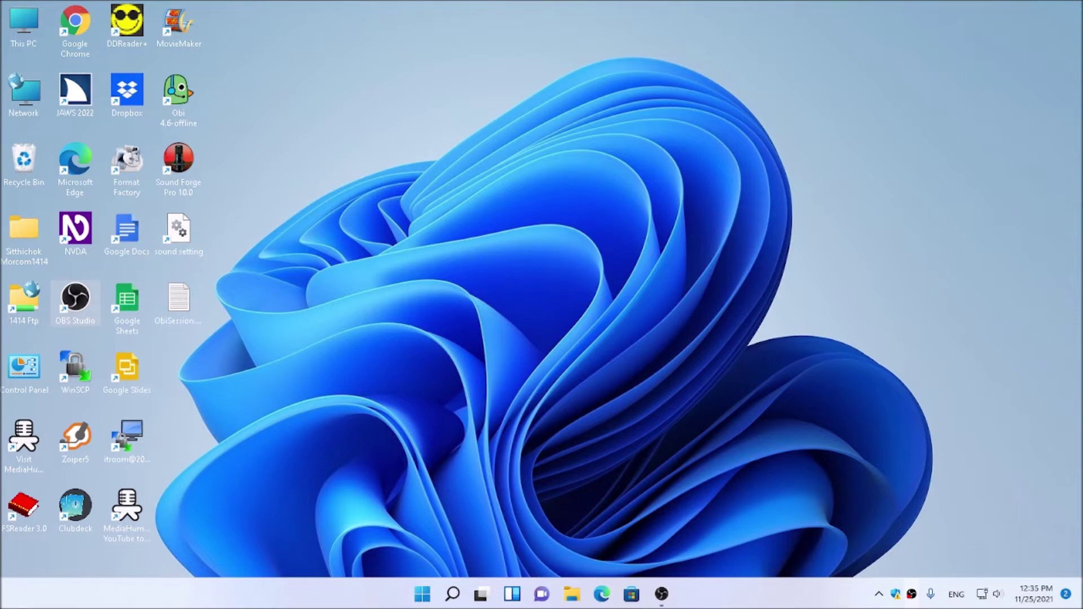
key(super)
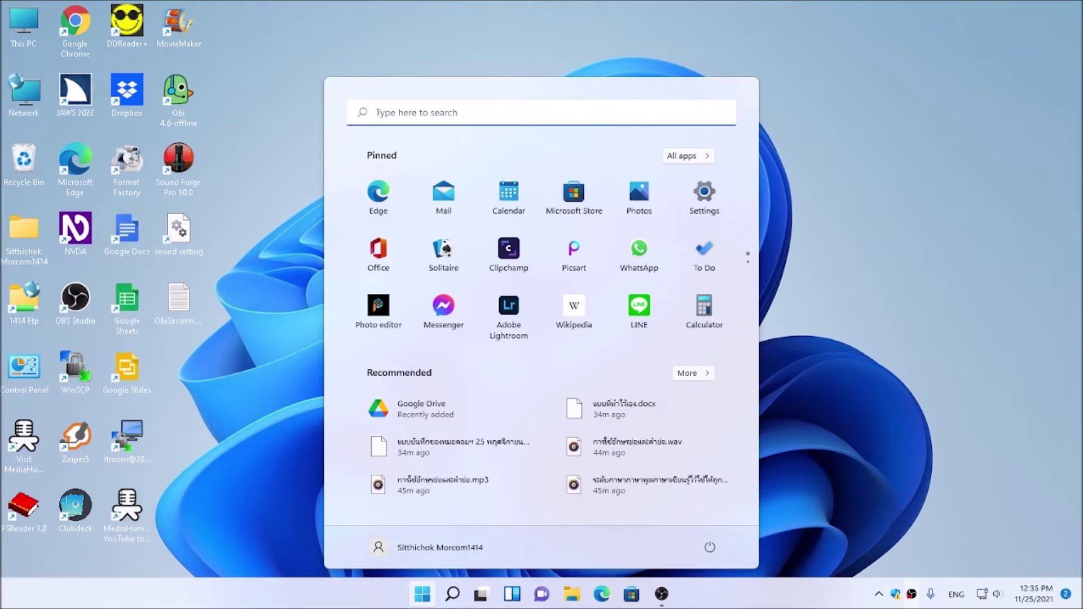
text(t)
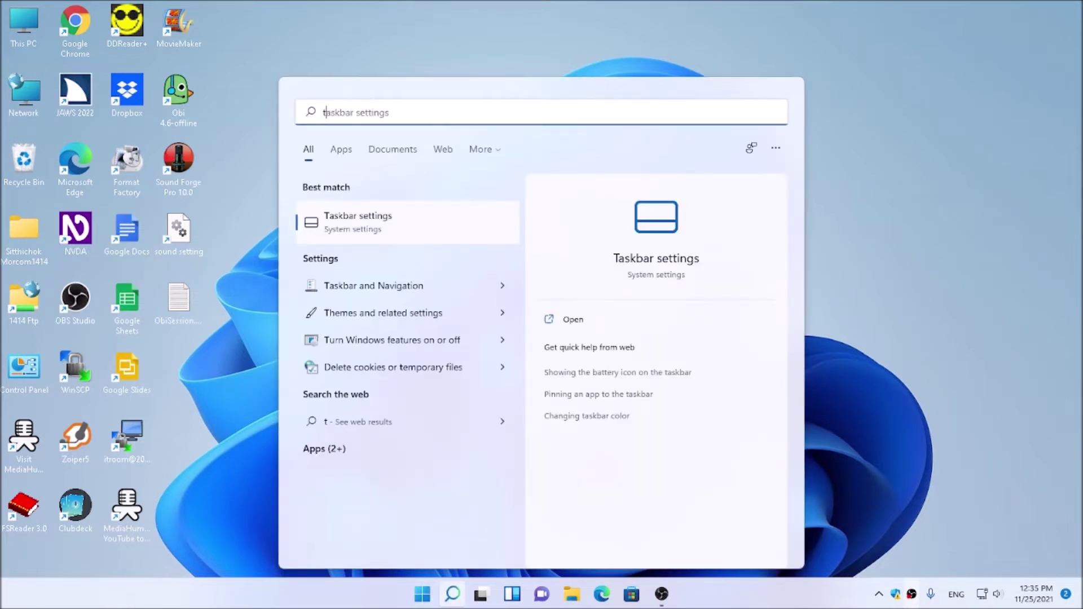
text(as)
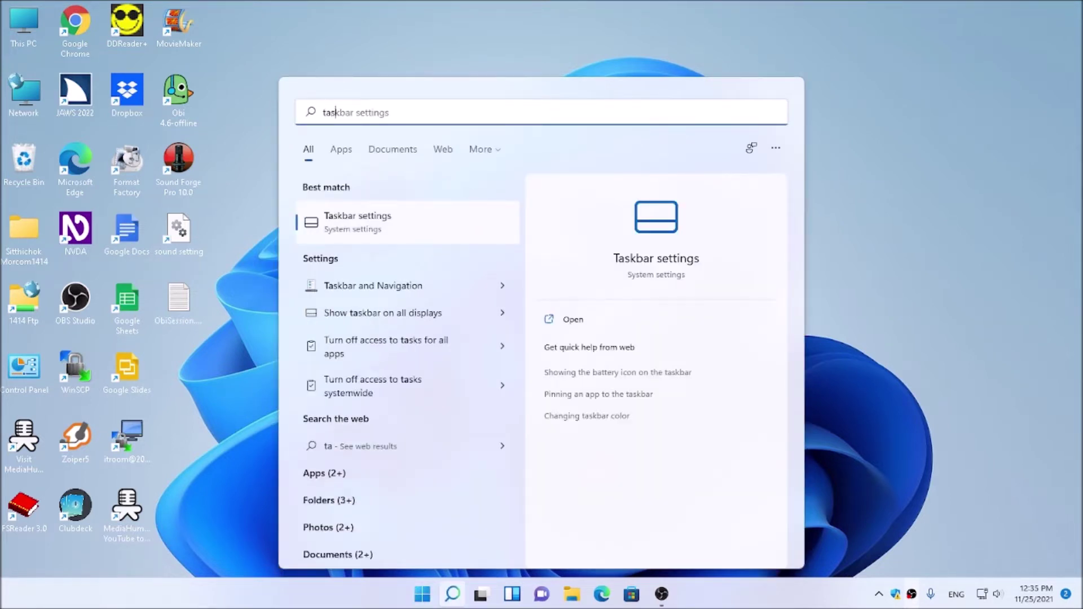
text(k)
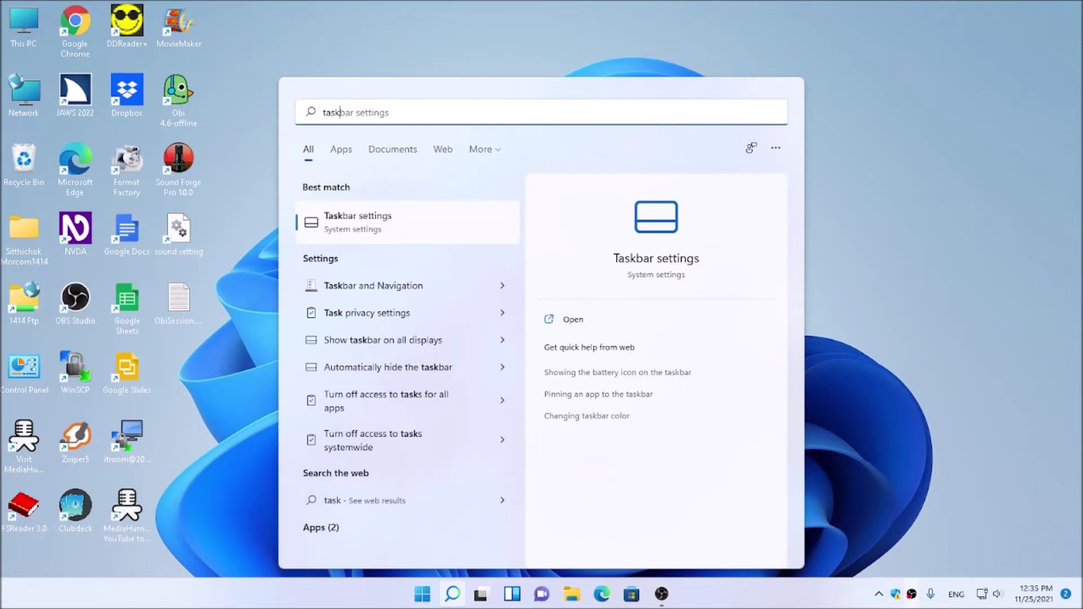
key(Down)
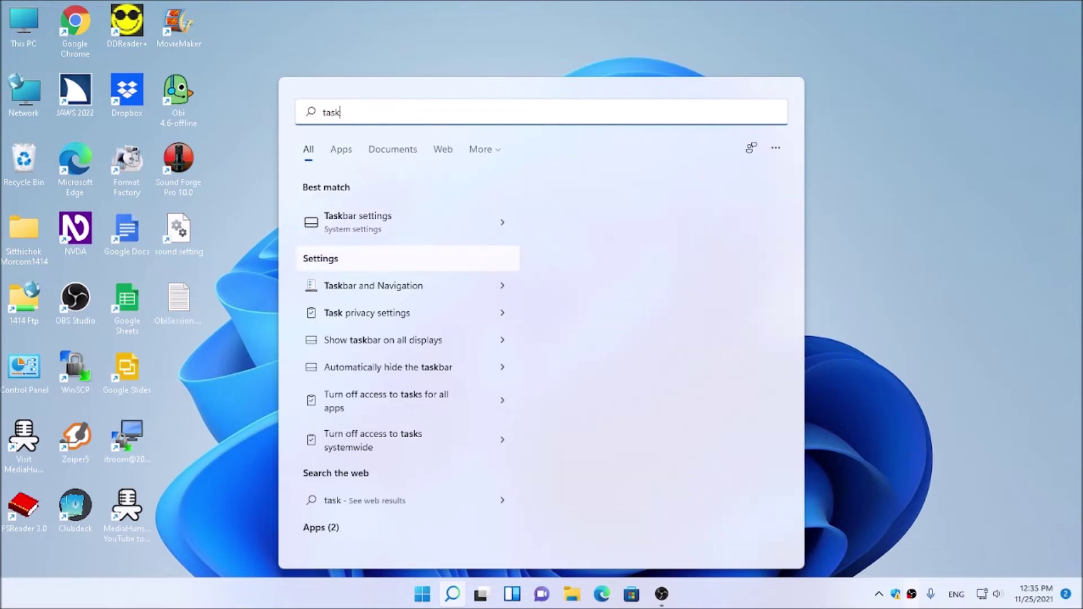
key(Down)
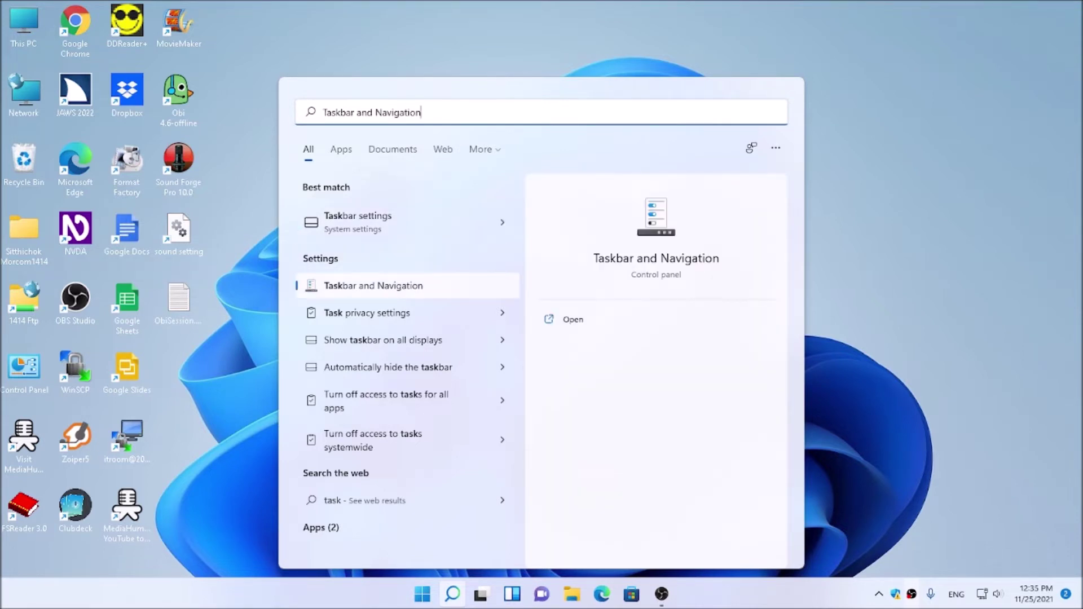
key(Up)
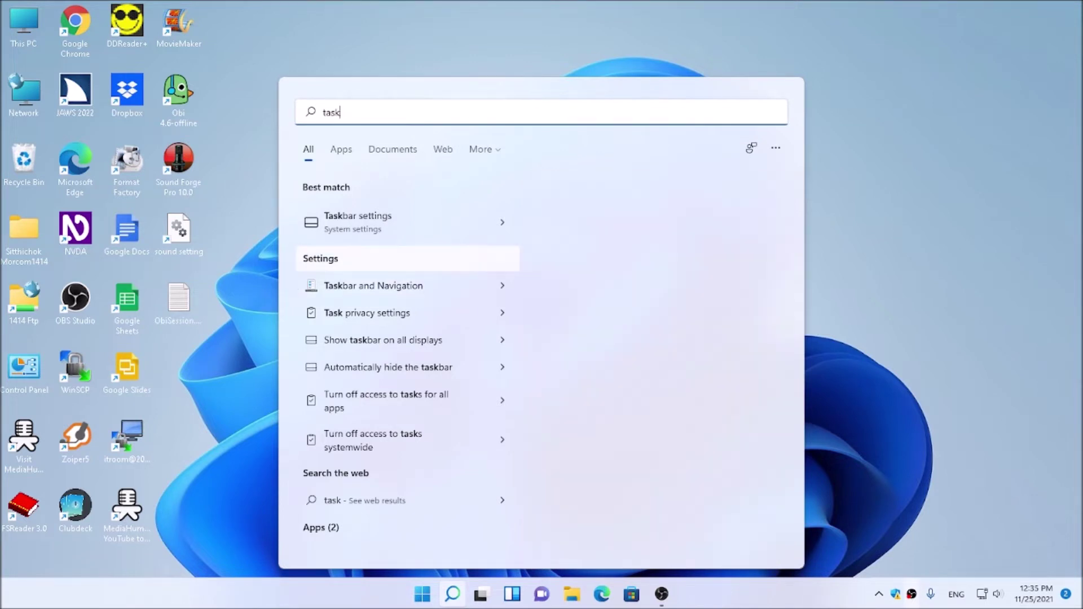
key(Up)
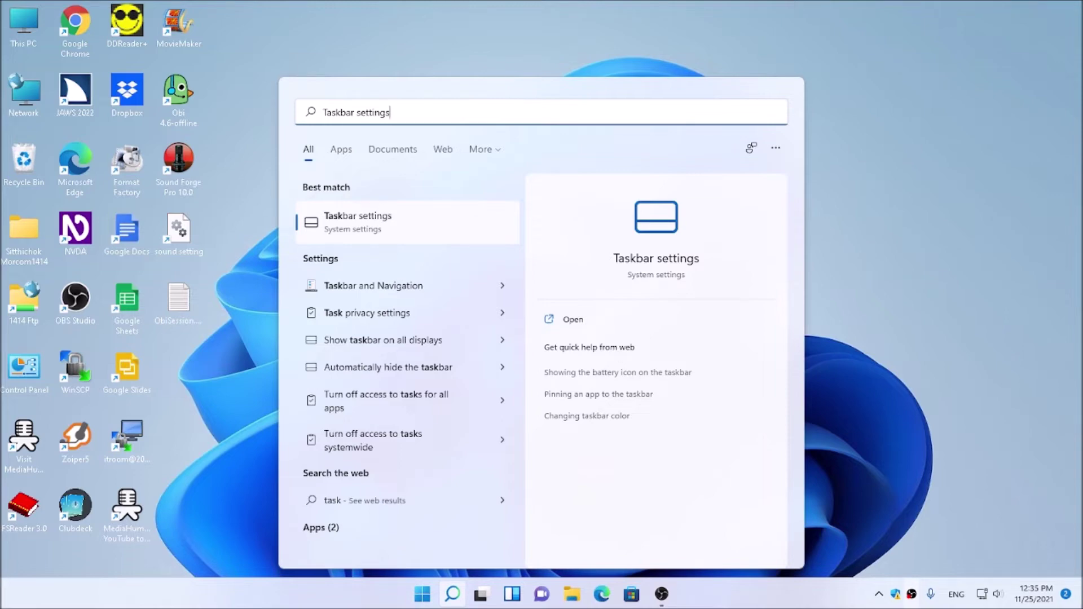
key(Return)
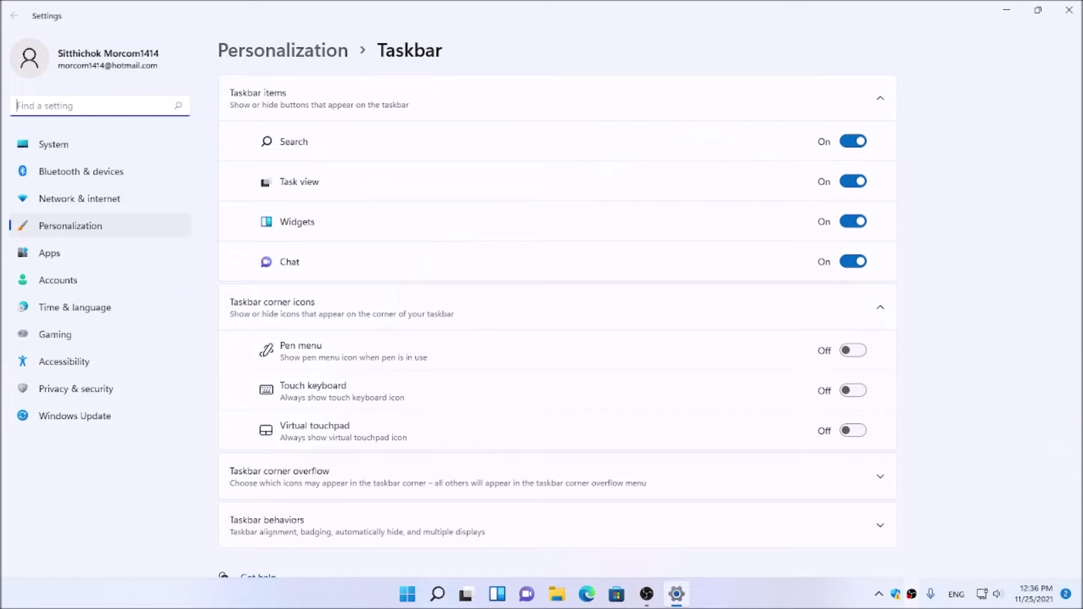
Go through the Taskbar items and corner icon options and expand the Taskbar behaviors section
key(Tab)
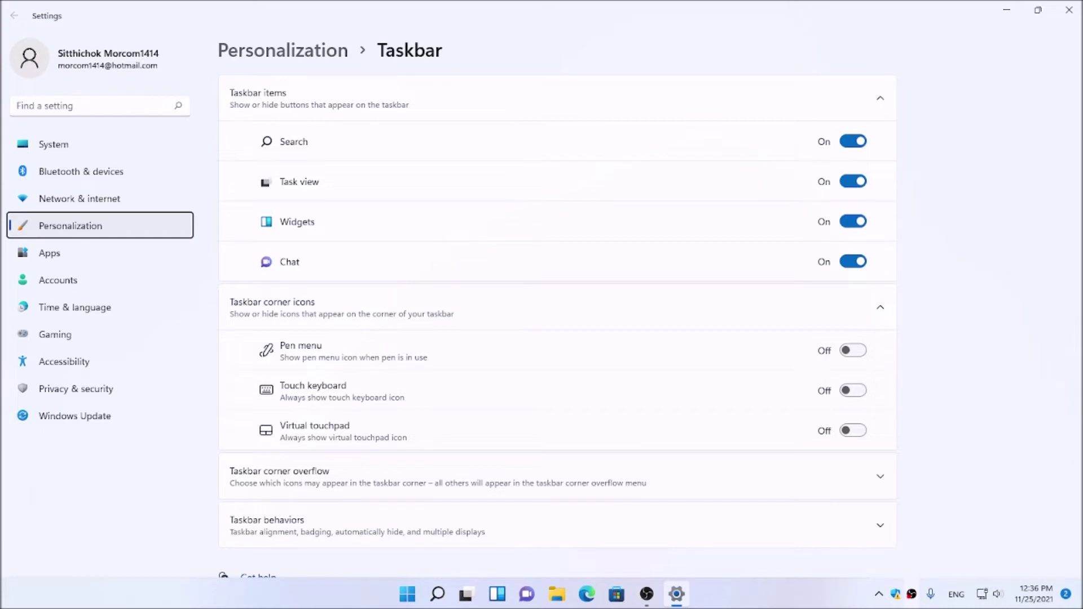
key(Tab)
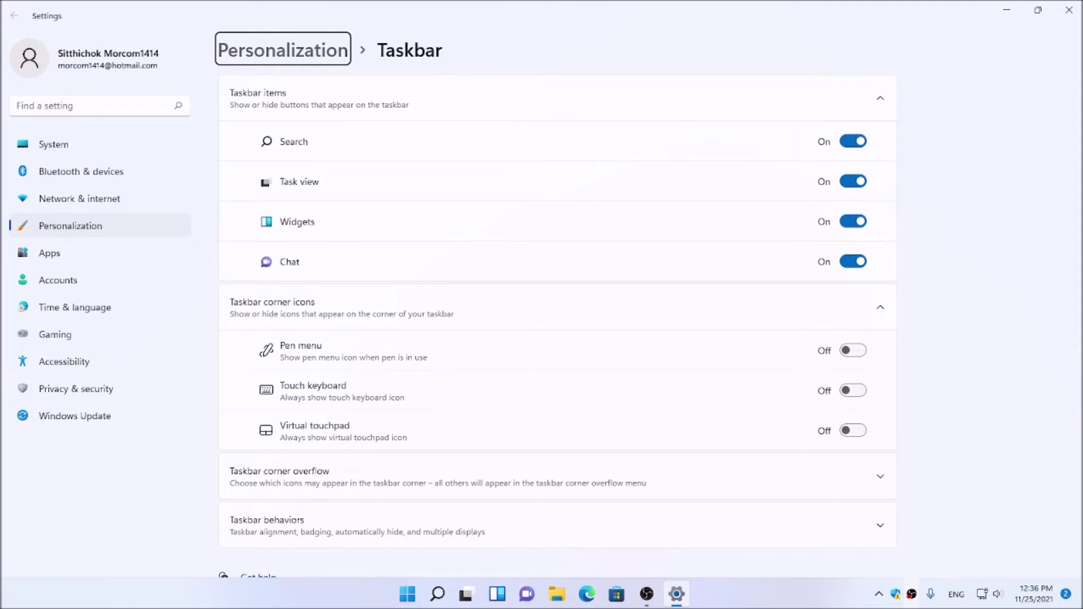
key(Tab)
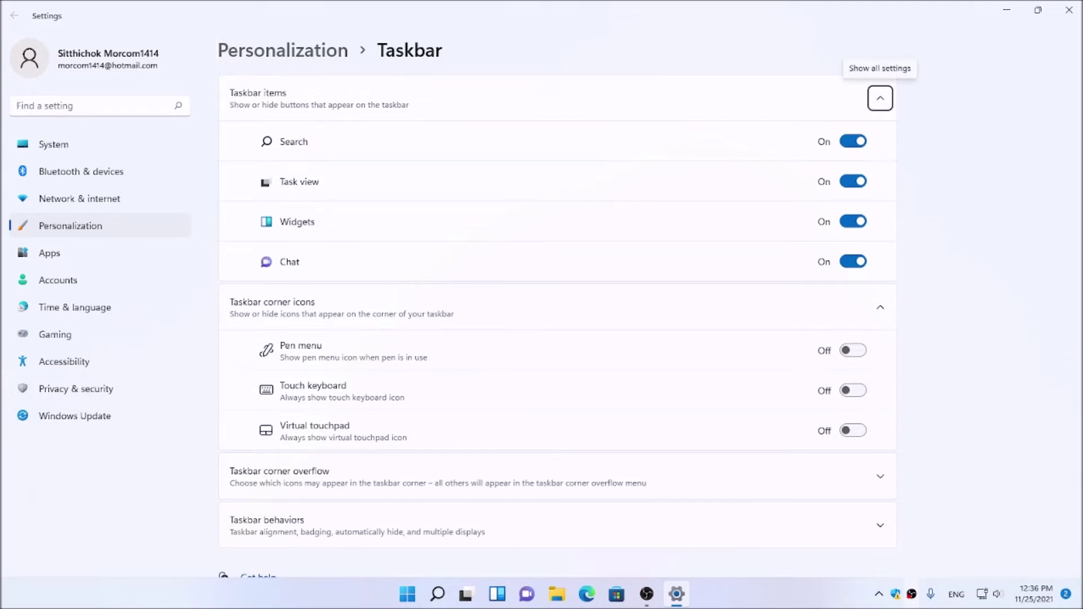
key(Tab)
key(Tab)
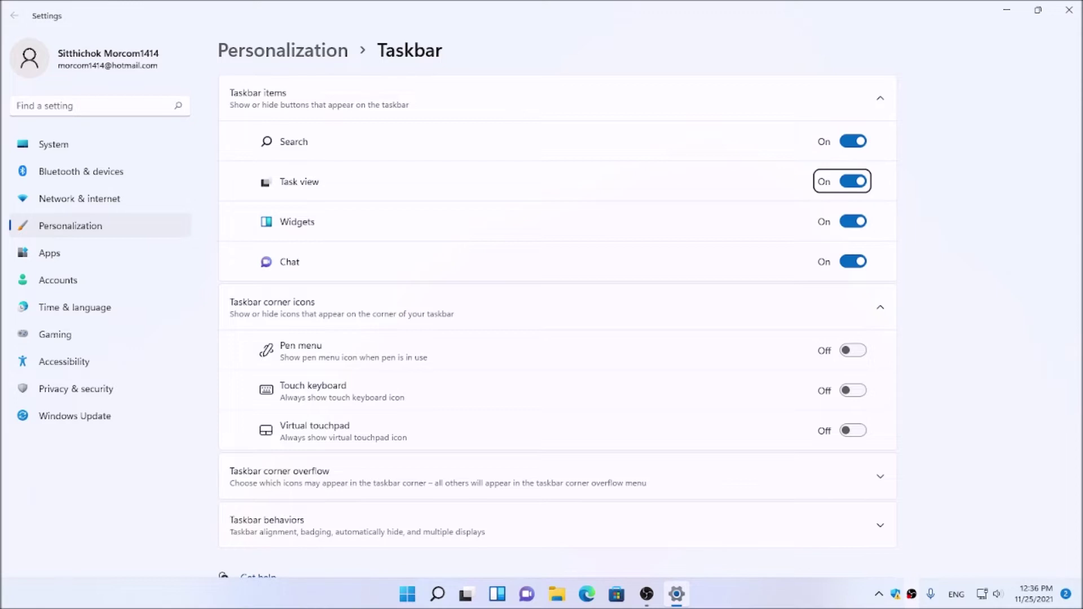
key(Tab)
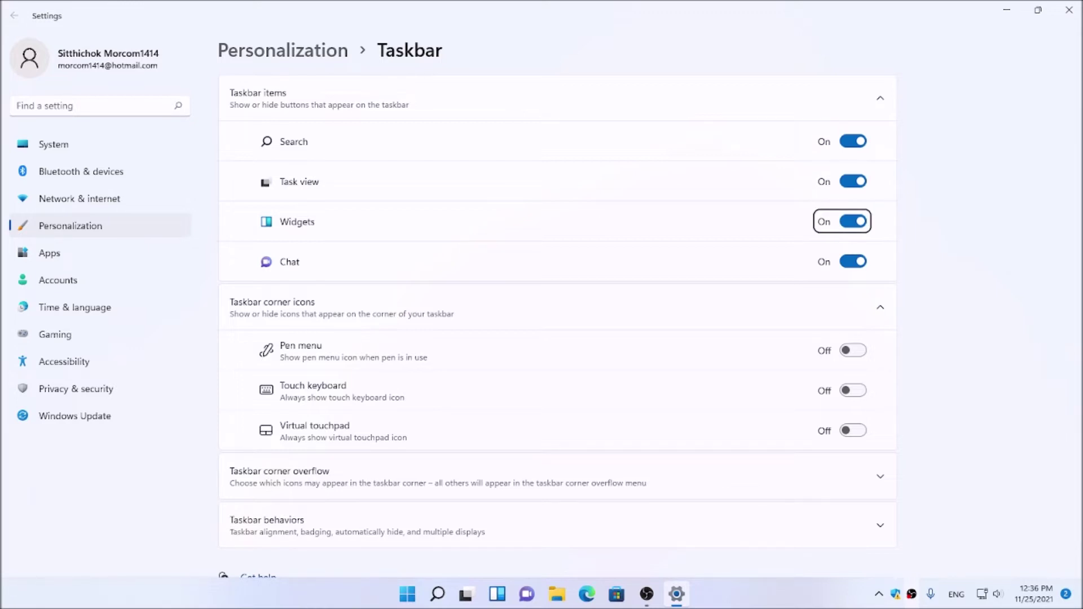
key(Tab)
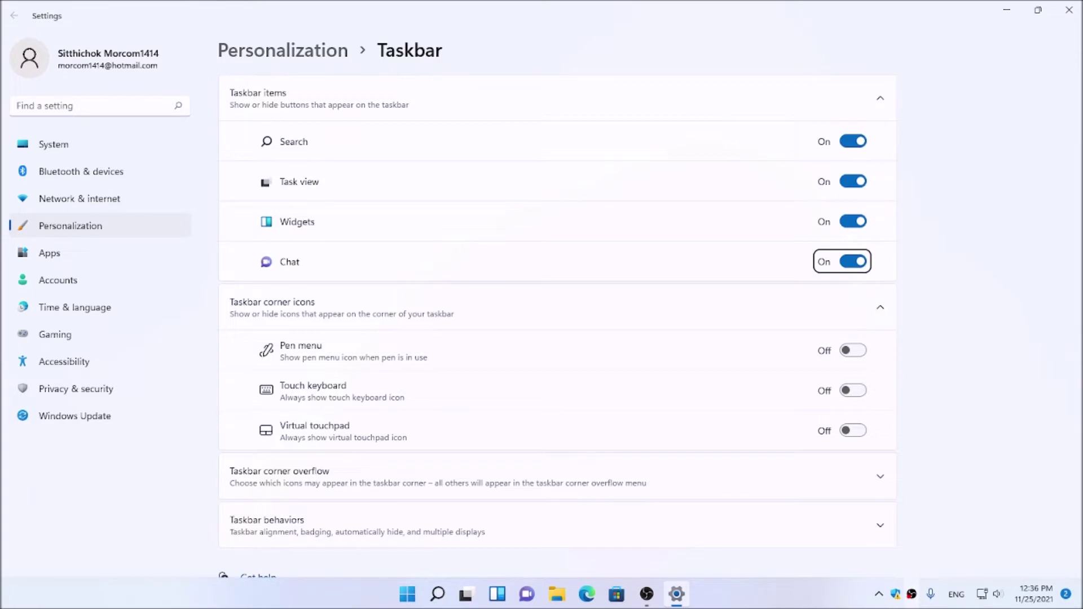
key(Tab)
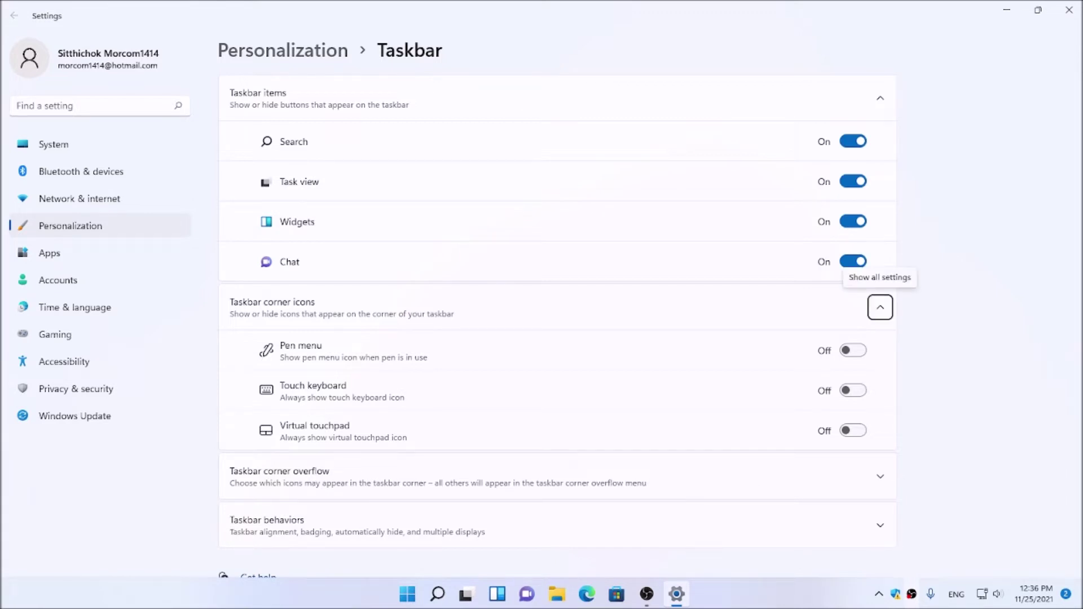
key(Tab)
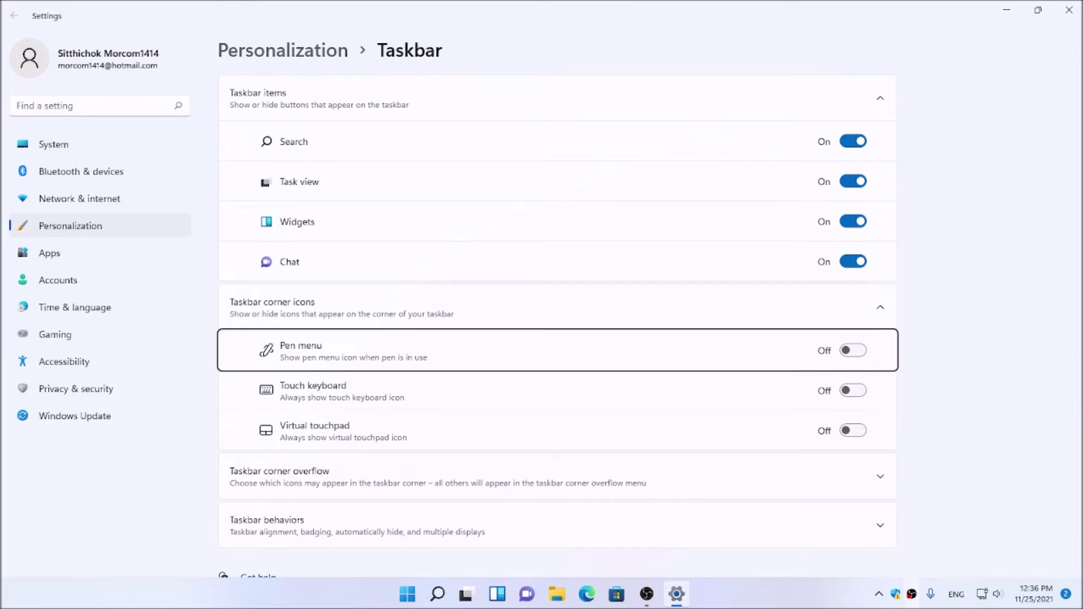
key(Tab)
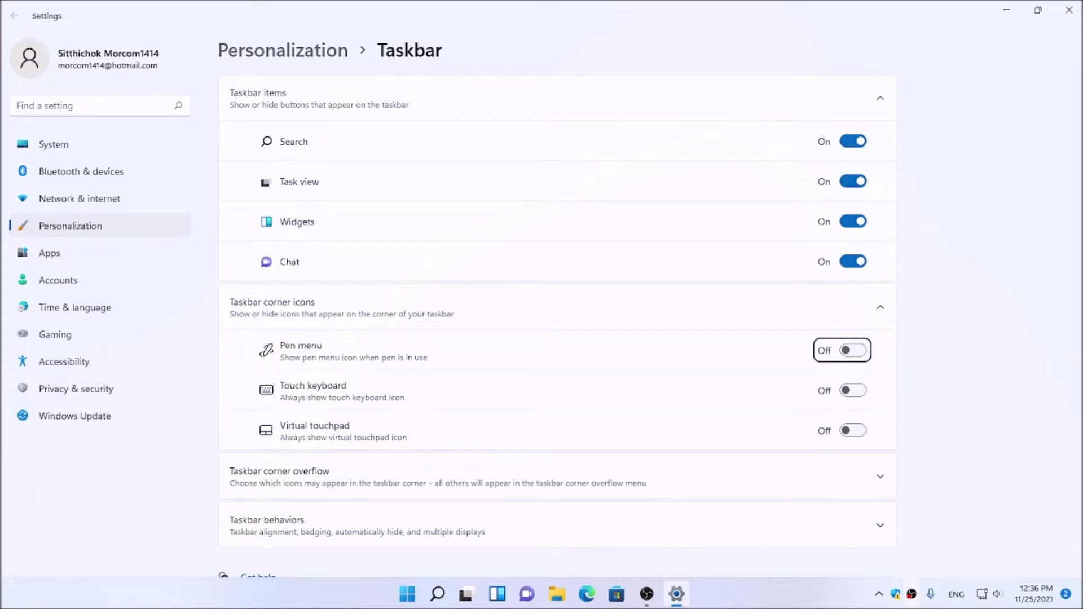
key(Tab)
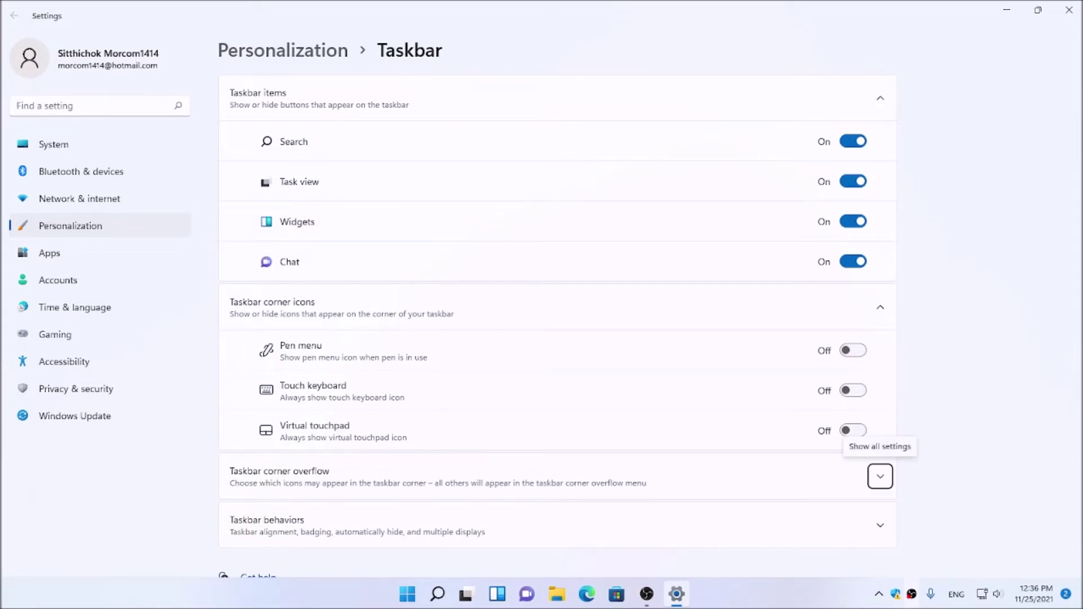
key(Tab)
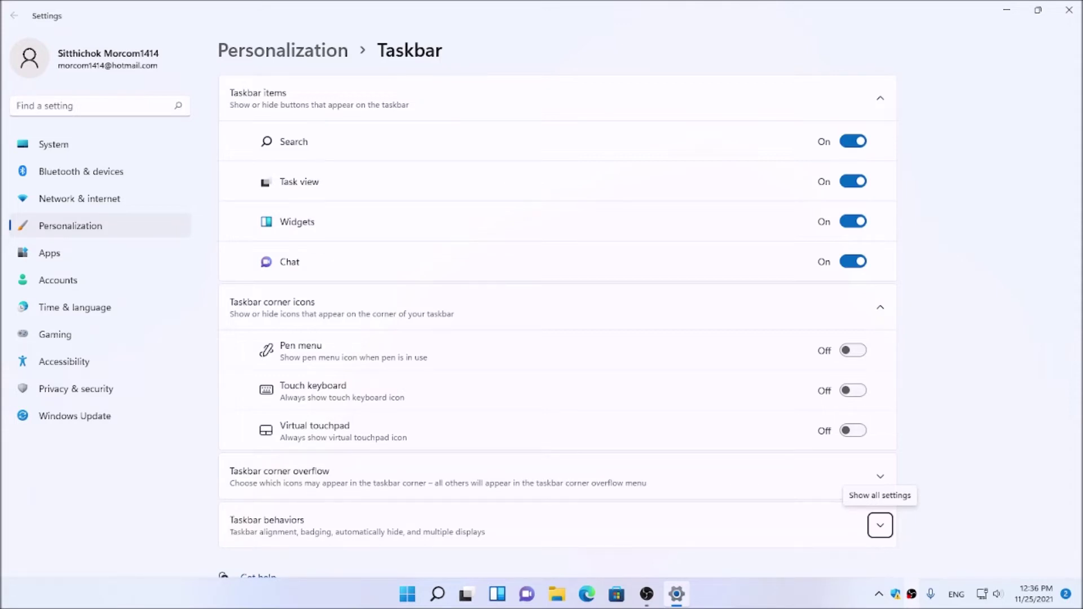
key(Up)
key(Down)
click(879, 525)
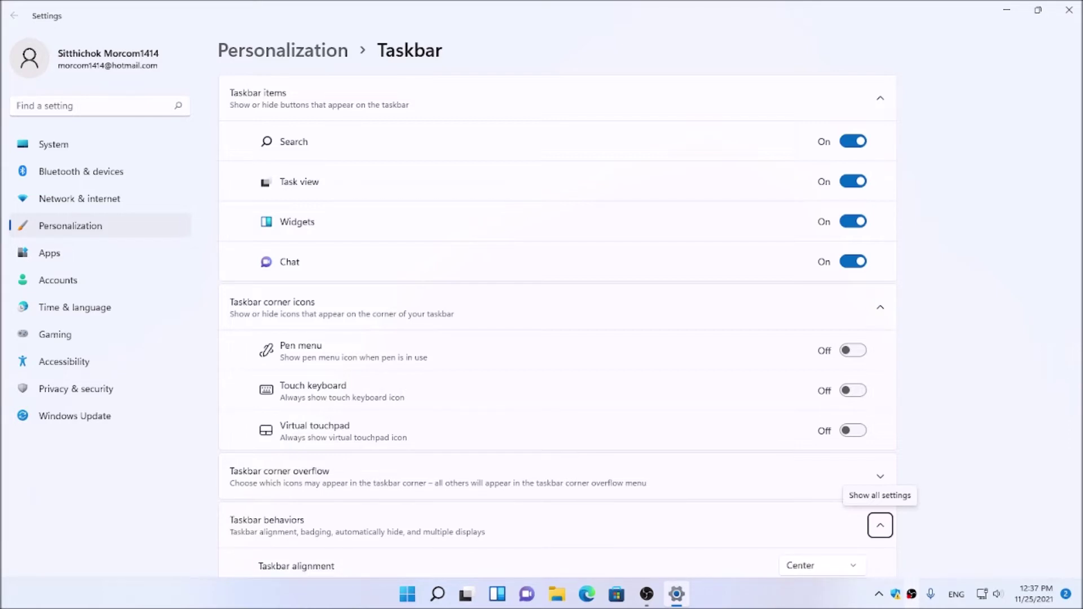
Set Taskbar alignment to Left and close the Settings window
key(Tab)
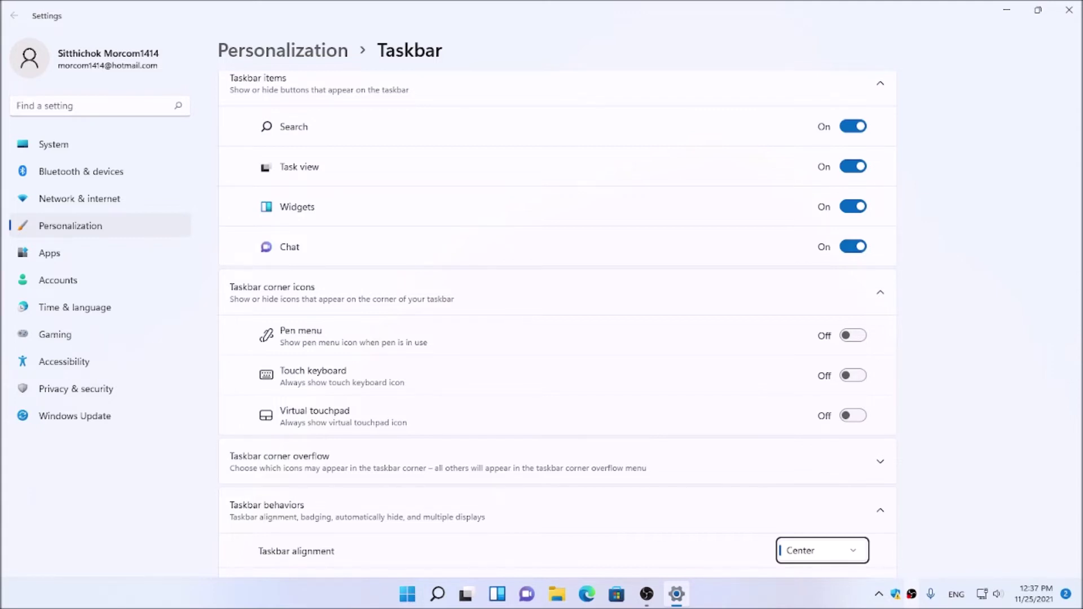
key(Return)
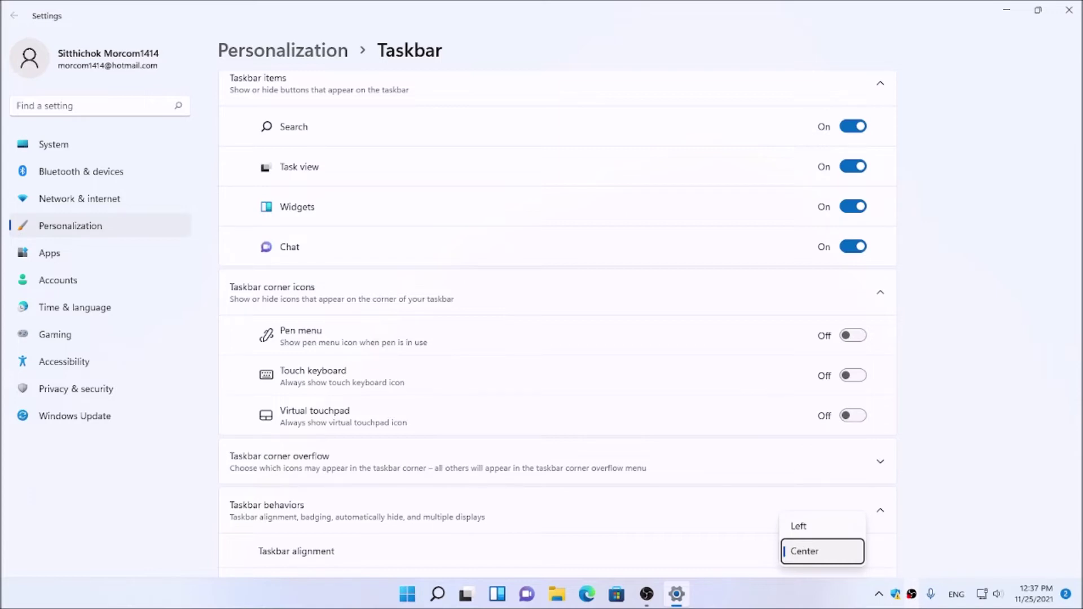
key(Up)
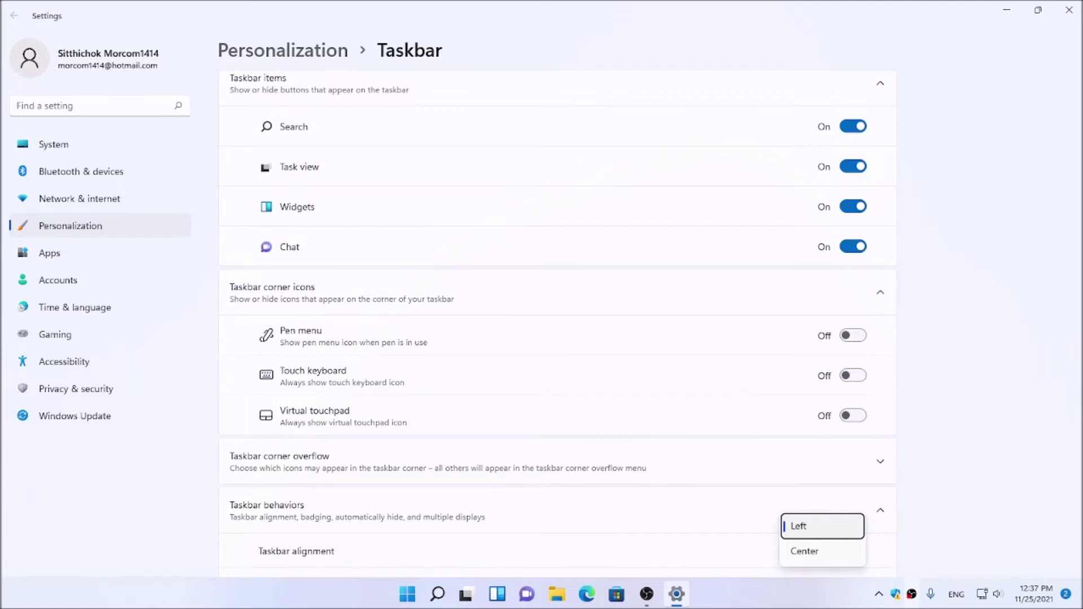
key(Down)
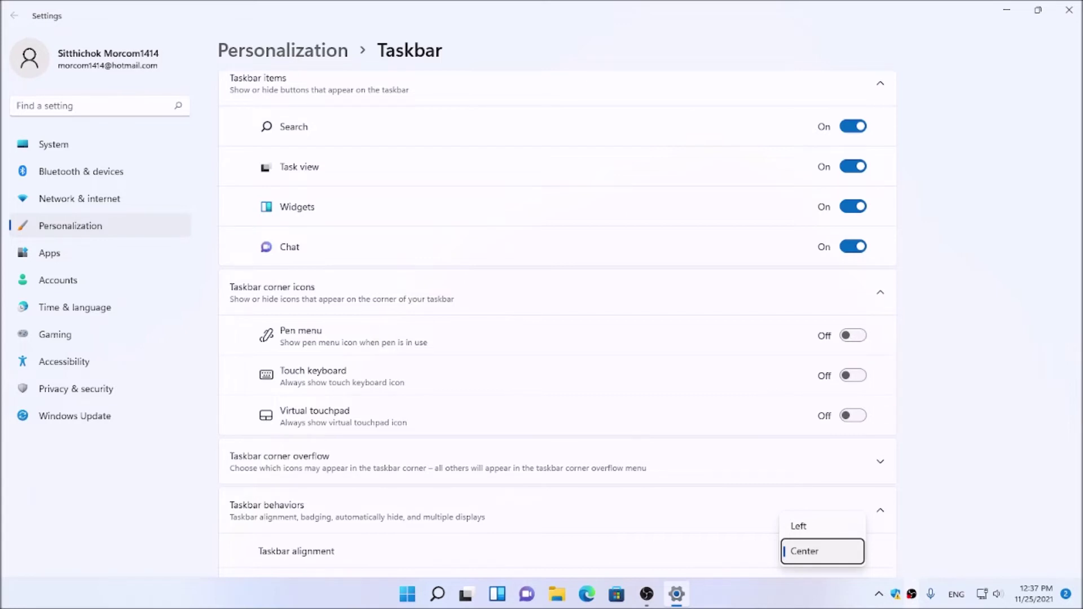
key(Up)
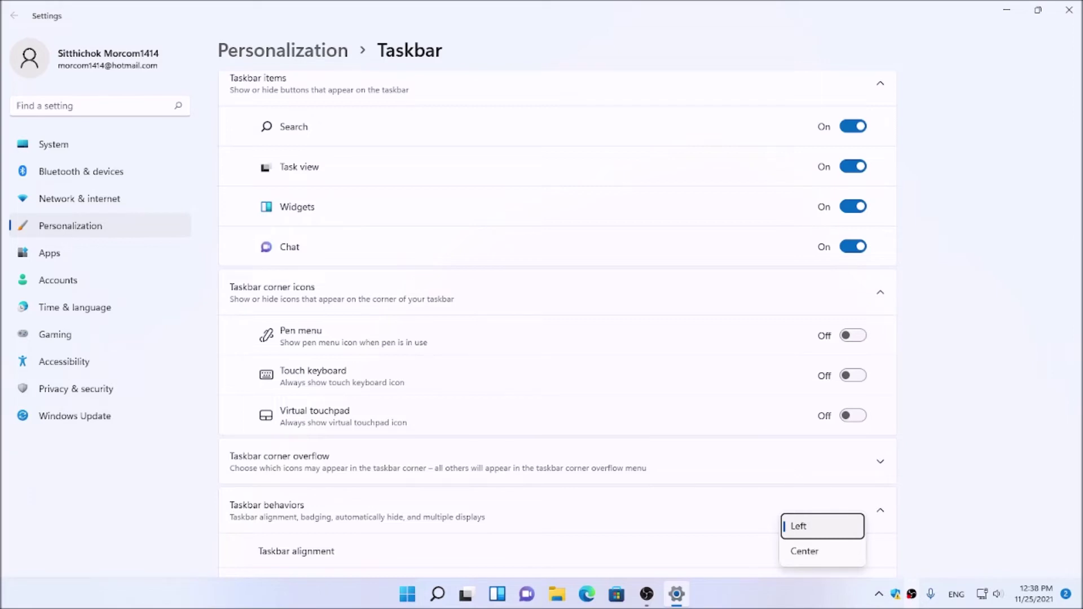
key(Down)
key(Up)
key(Return)
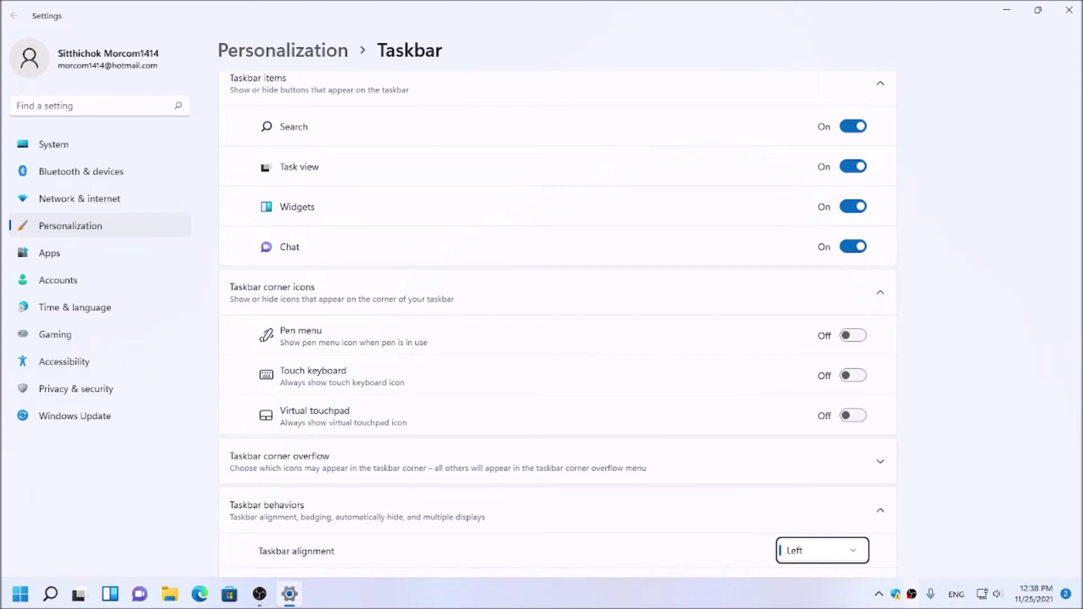
key(alt+F4)
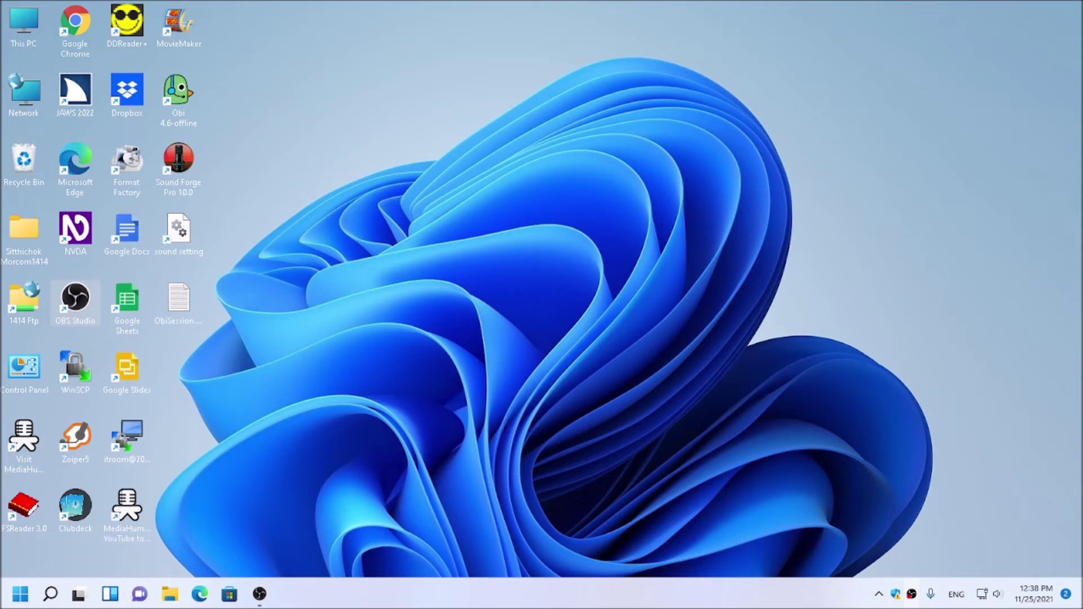
Check where the Start menu opens on the realigned taskbar, and search for "tas" to reopen Taskbar settings
key(super)
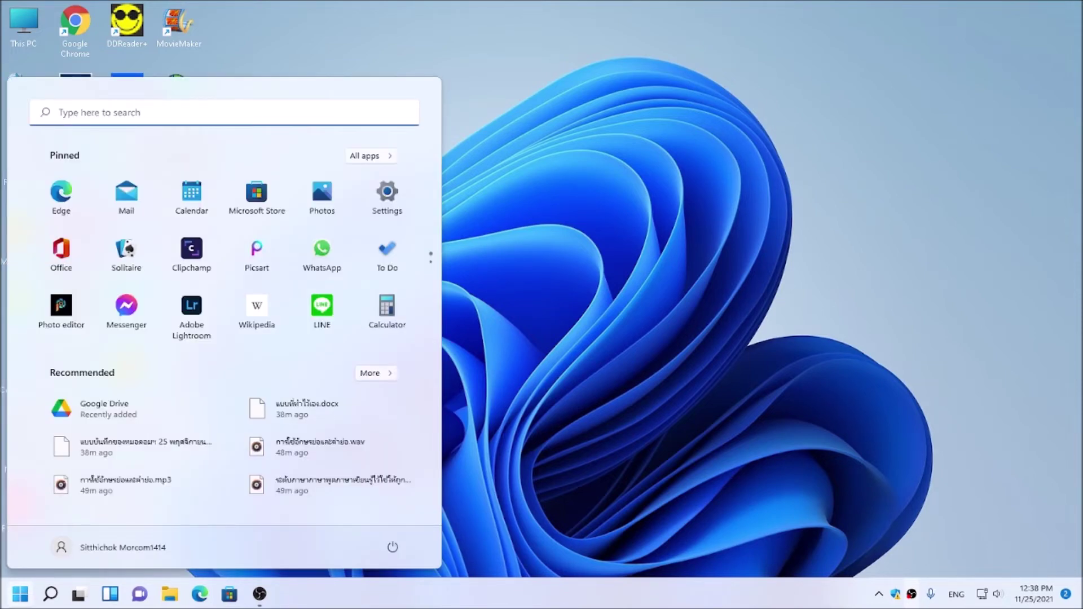
key(Escape)
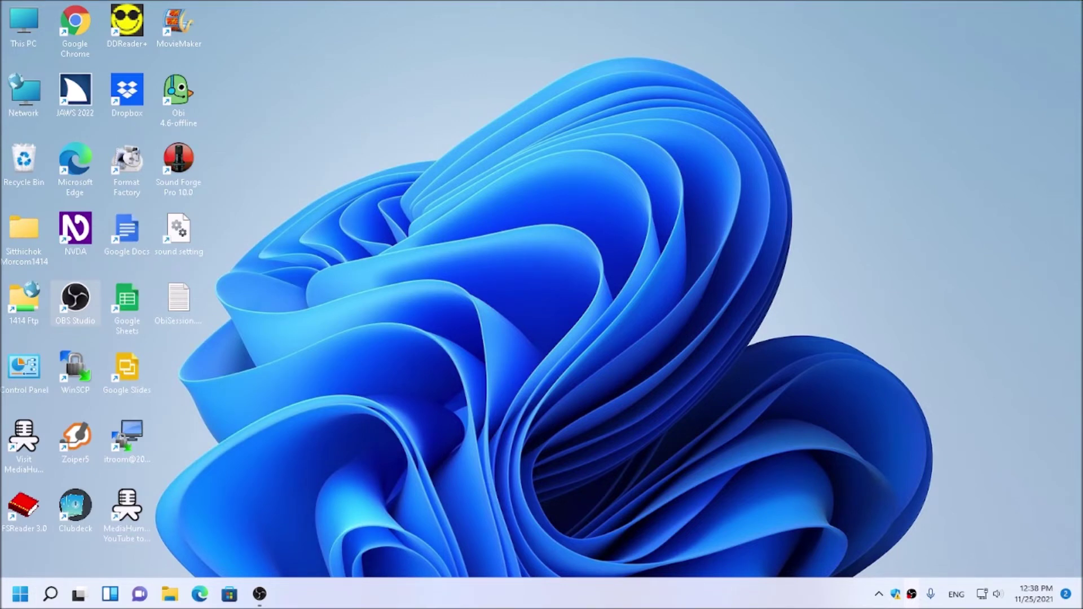
key(super)
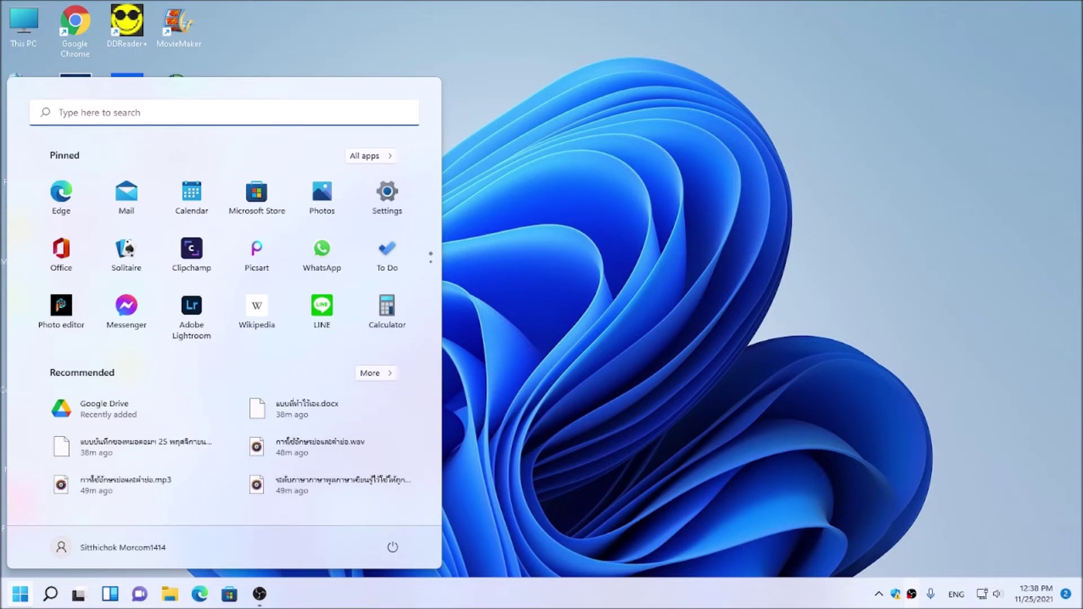
text(tas)
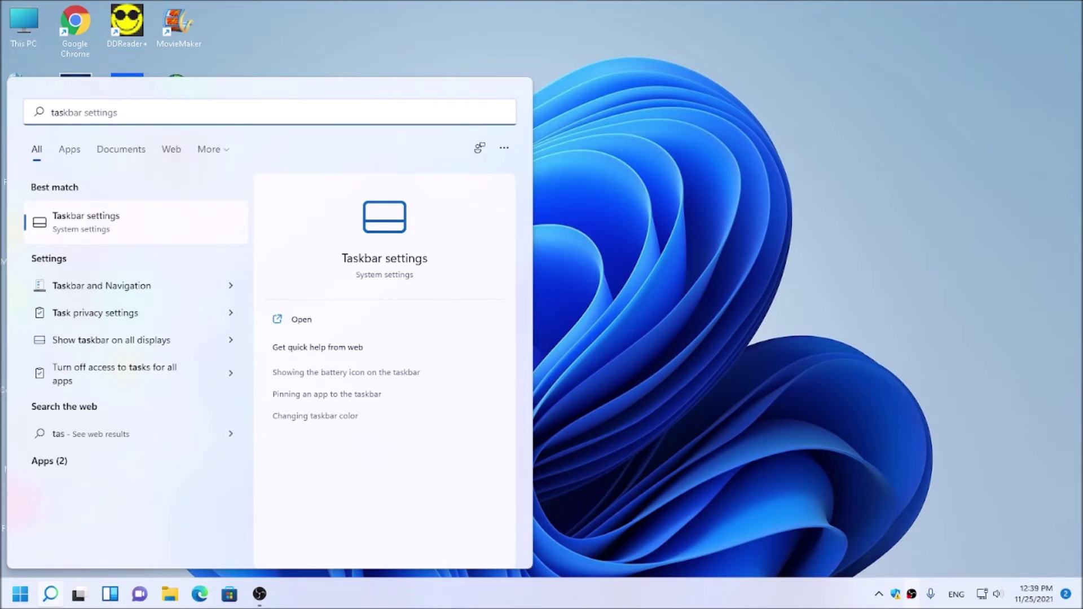
key(Return)
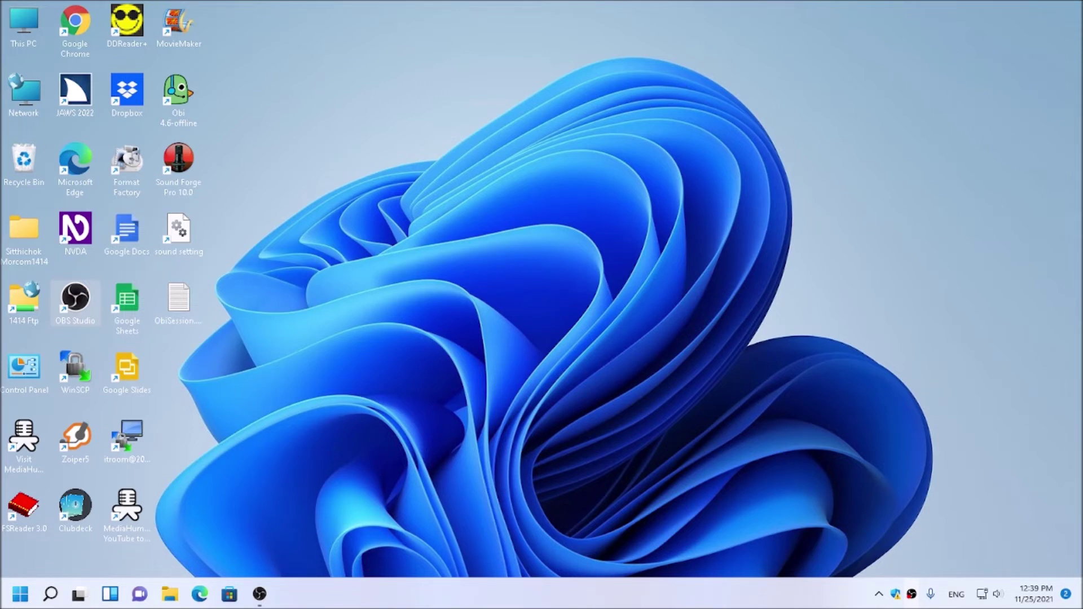
Open Windows Settings and go to the Personalization page
key(super+i)
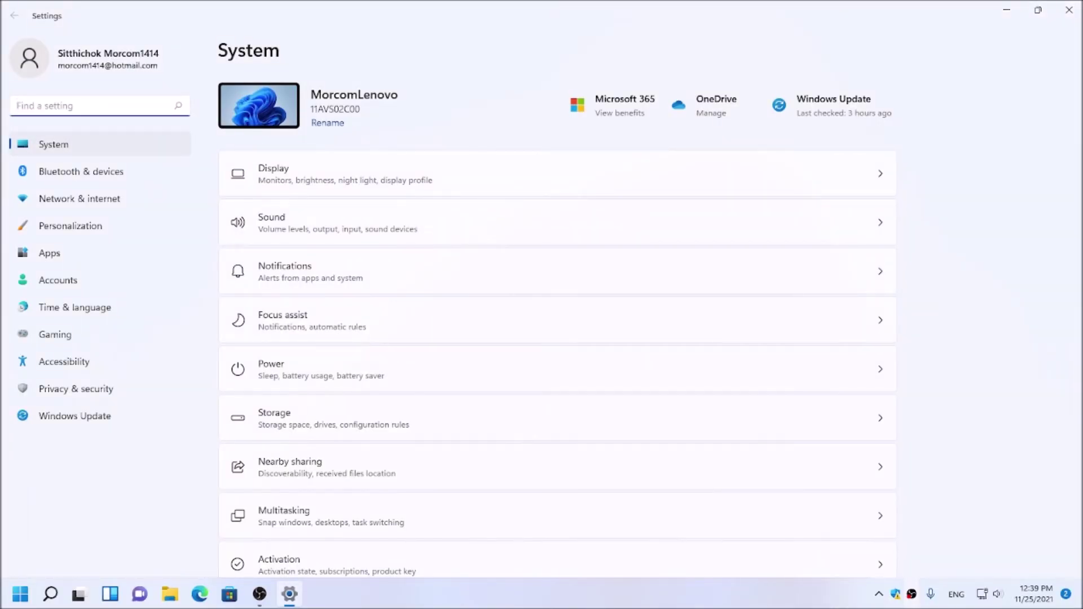
key(Tab)
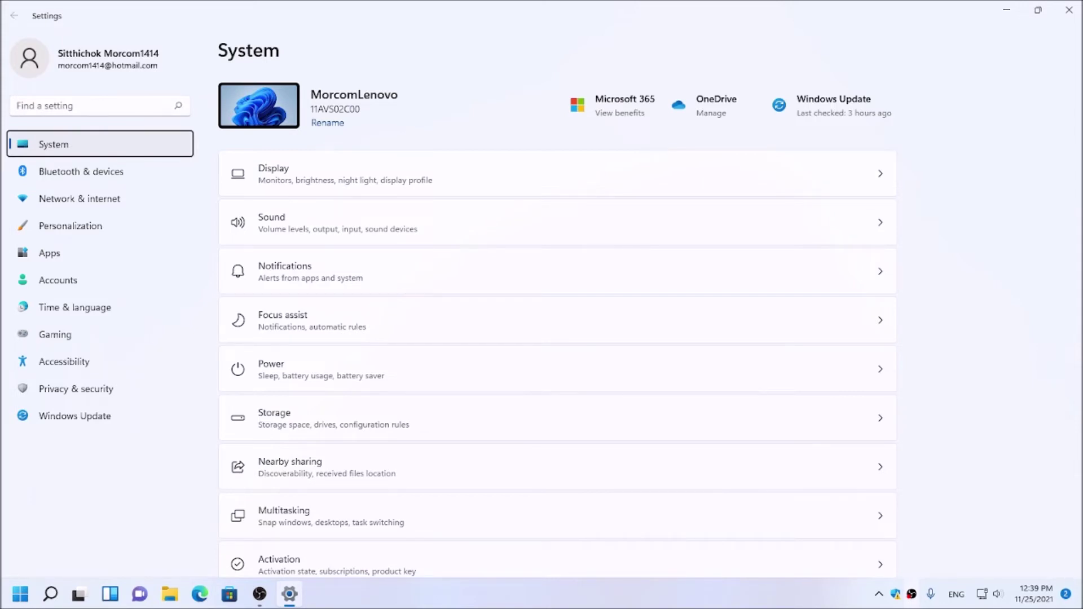
key(Down)
key(Down)
key(Down)
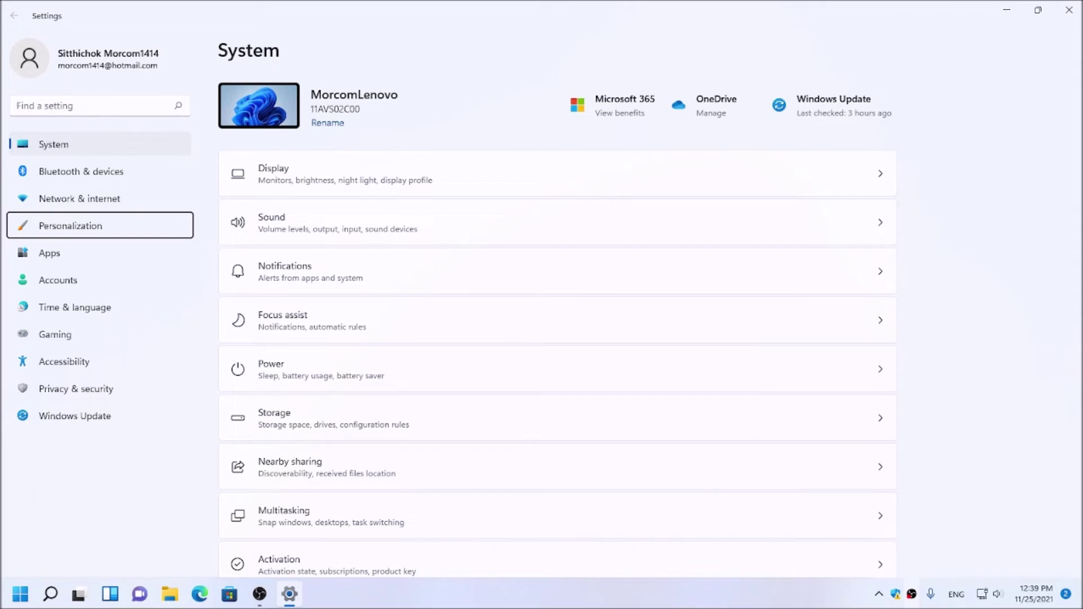
key(Return)
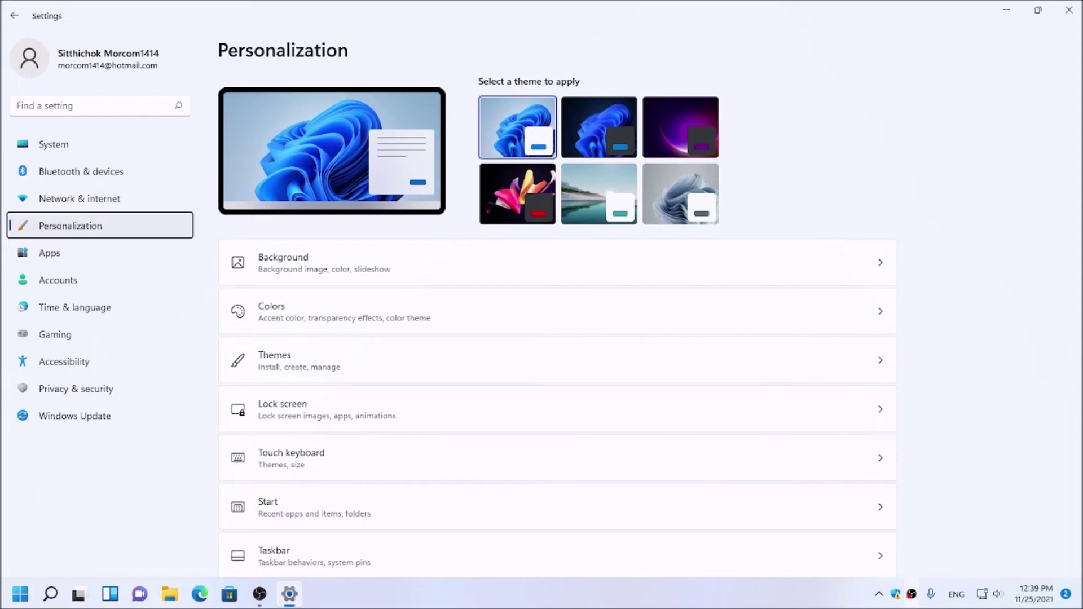
Open the Taskbar page from the list of Personalization settings
key(Tab)
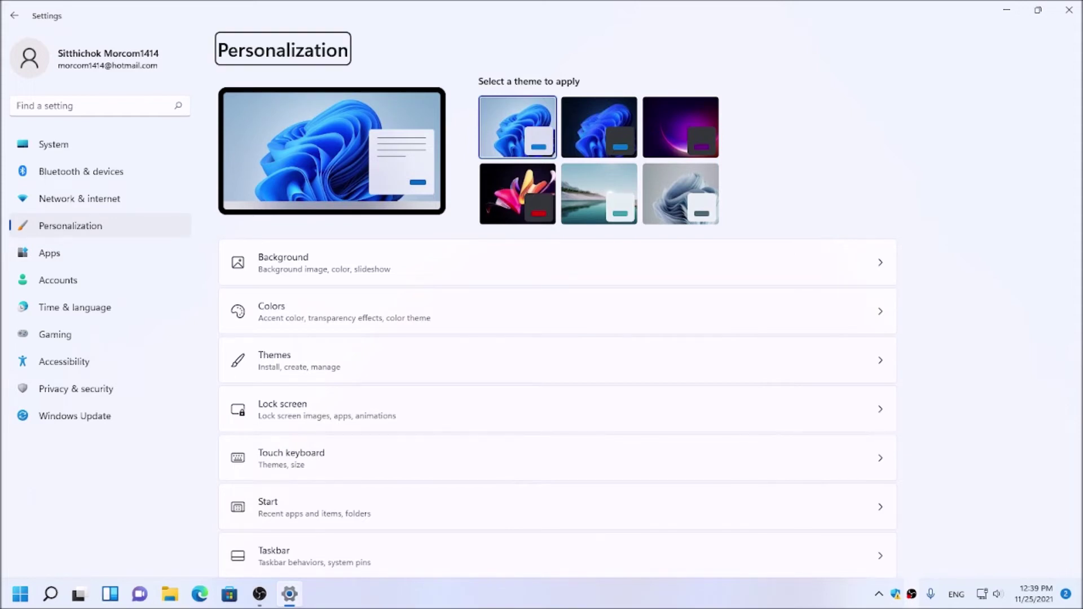
key(Tab)
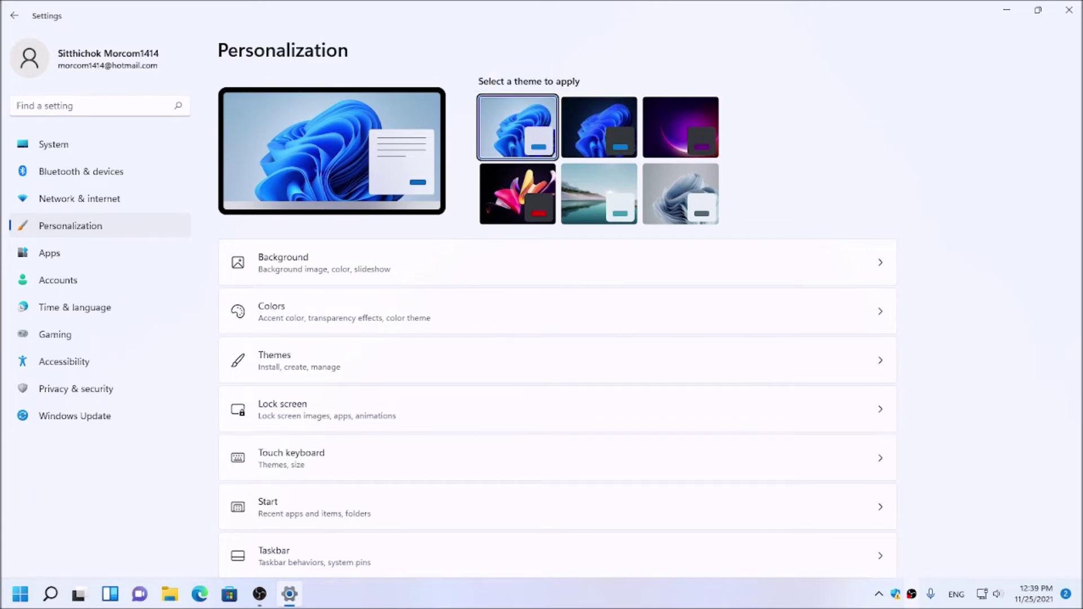
key(Tab)
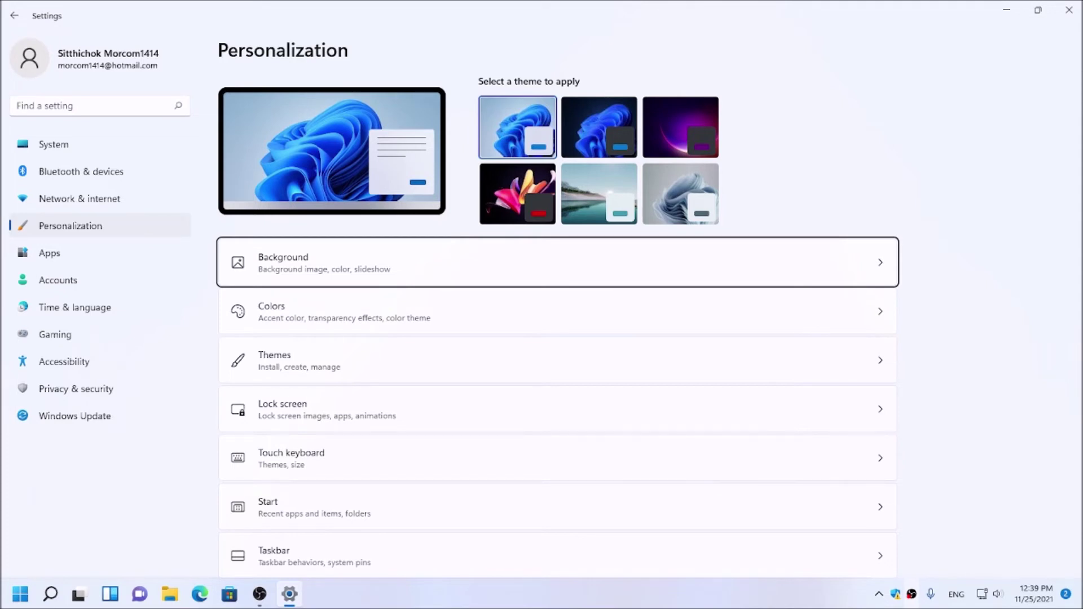
key(Tab)
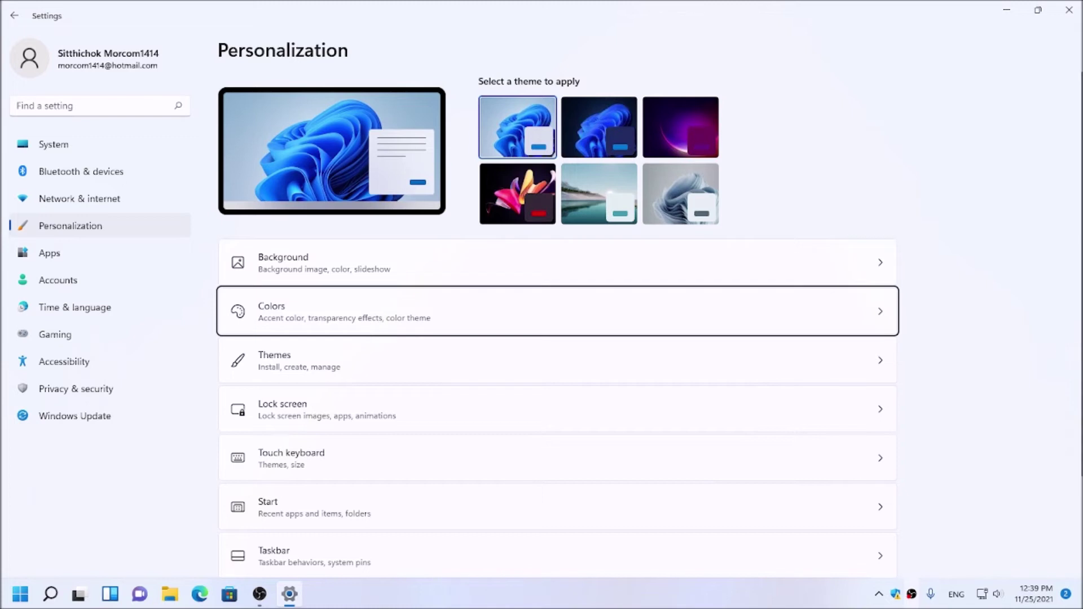
key(Tab)
key(Tab)
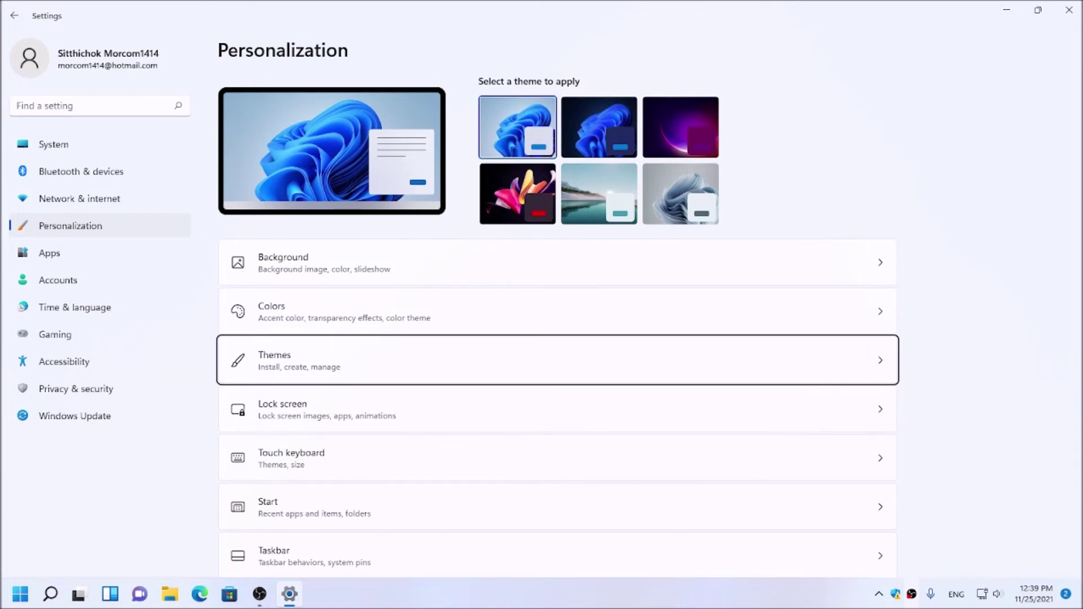
key(Tab)
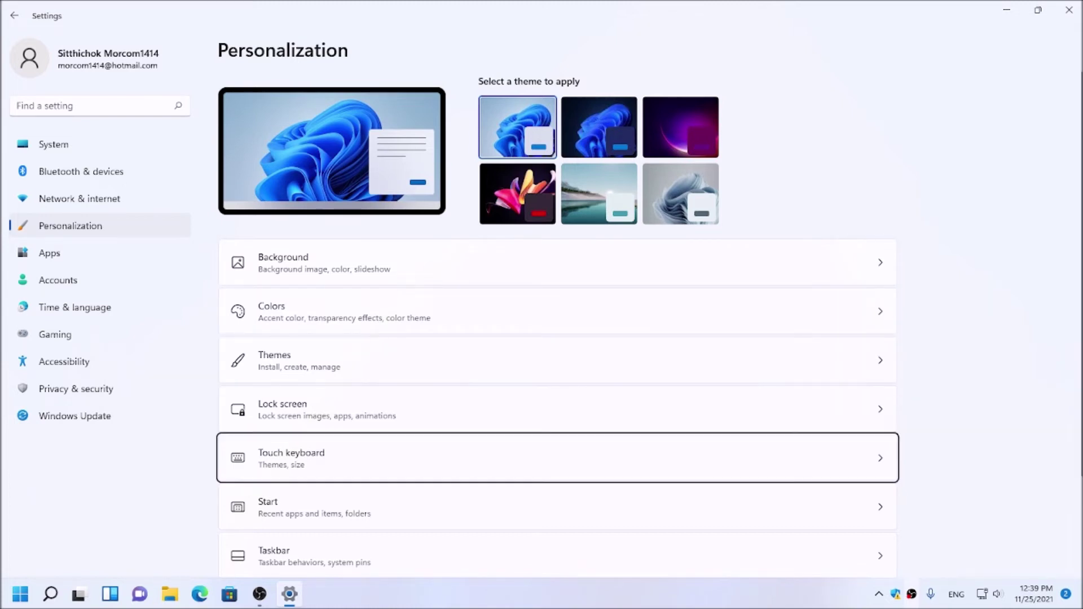
key(Tab)
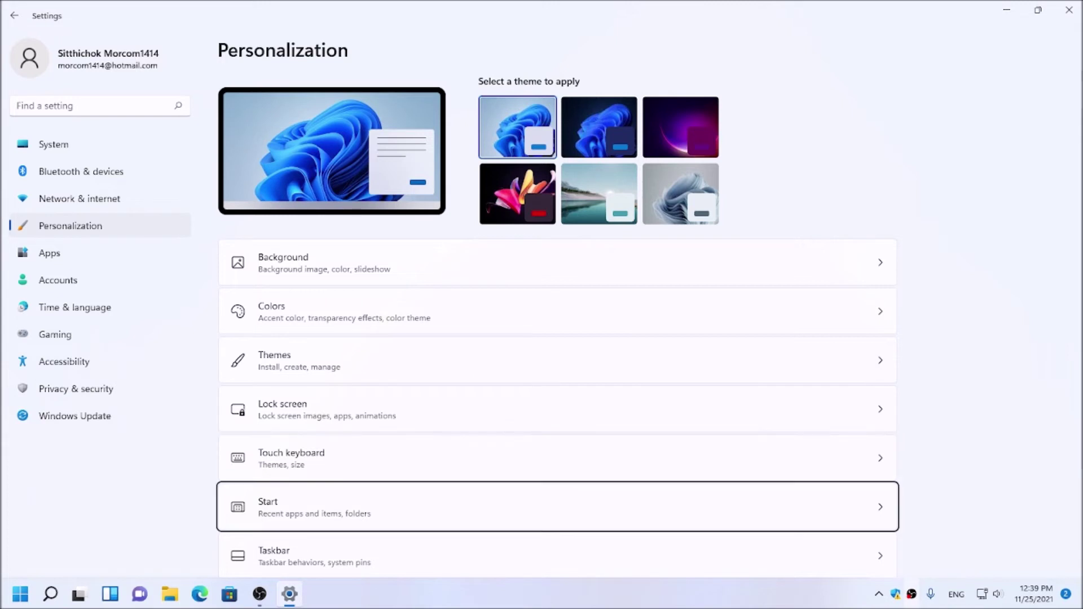
key(Tab)
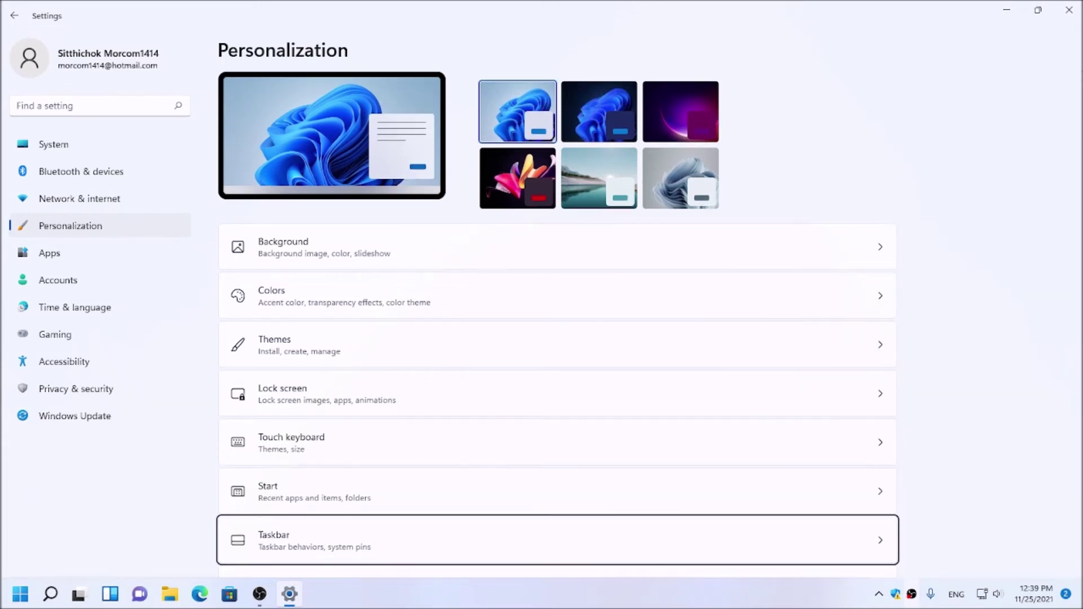
key(Return)
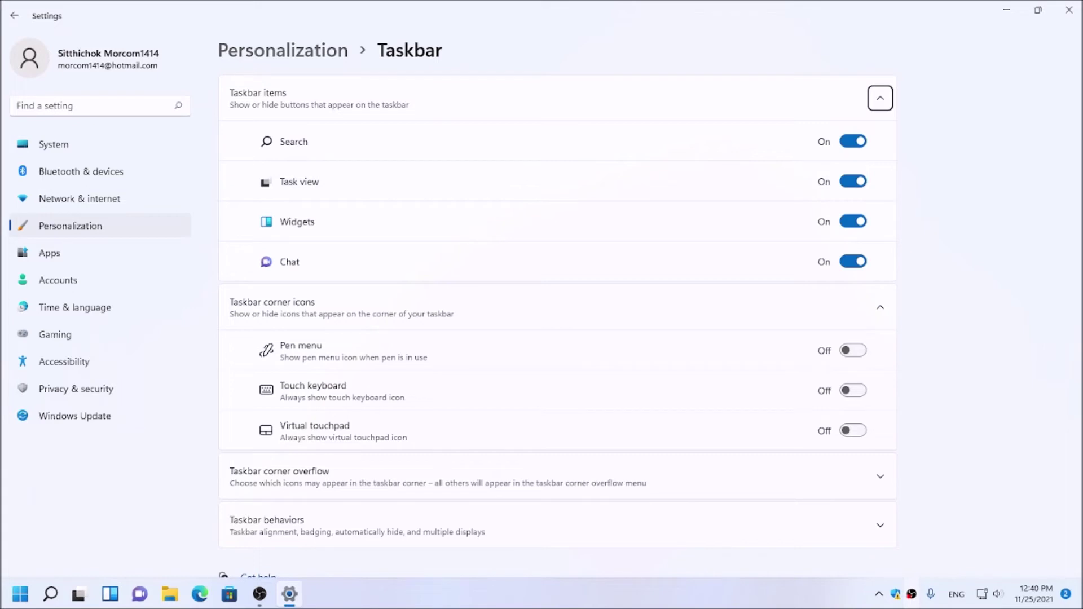
Move past the Taskbar items and corner icon options and expand the Taskbar behaviors section
key(Tab)
key(Tab)
key(Tab)
key(Tab)
key(Tab)
key(Tab)
key(Tab)
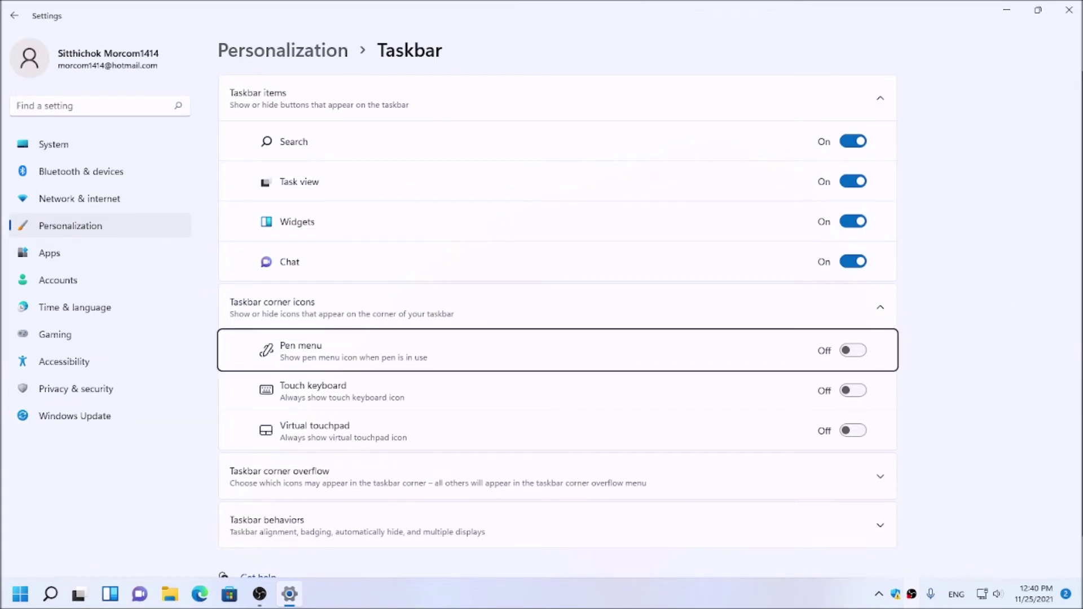
key(Tab)
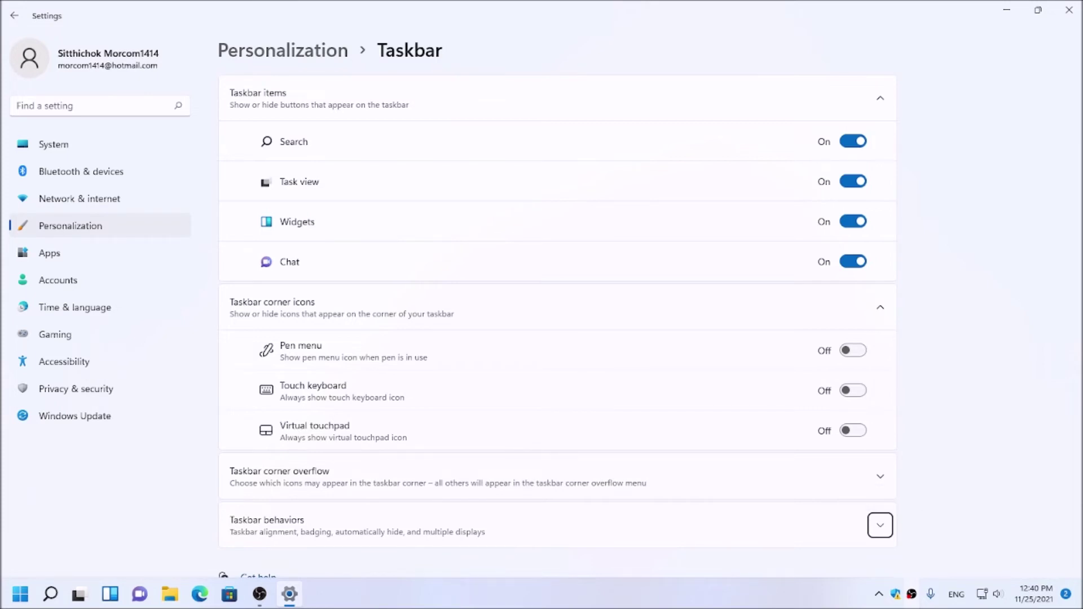
key(Return)
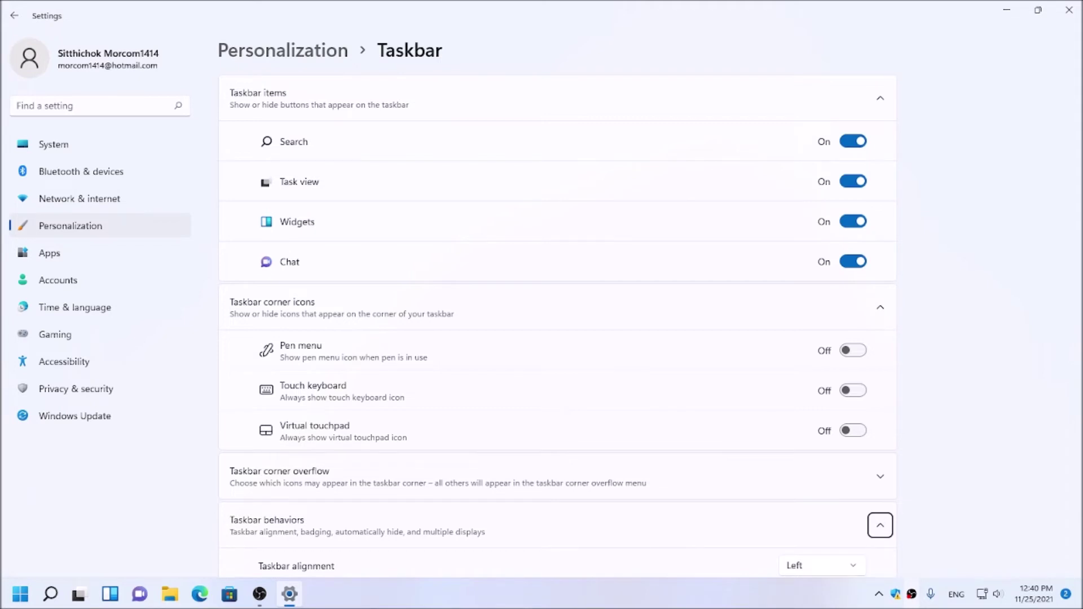
Set Taskbar alignment to Center and close the Settings window
key(Tab)
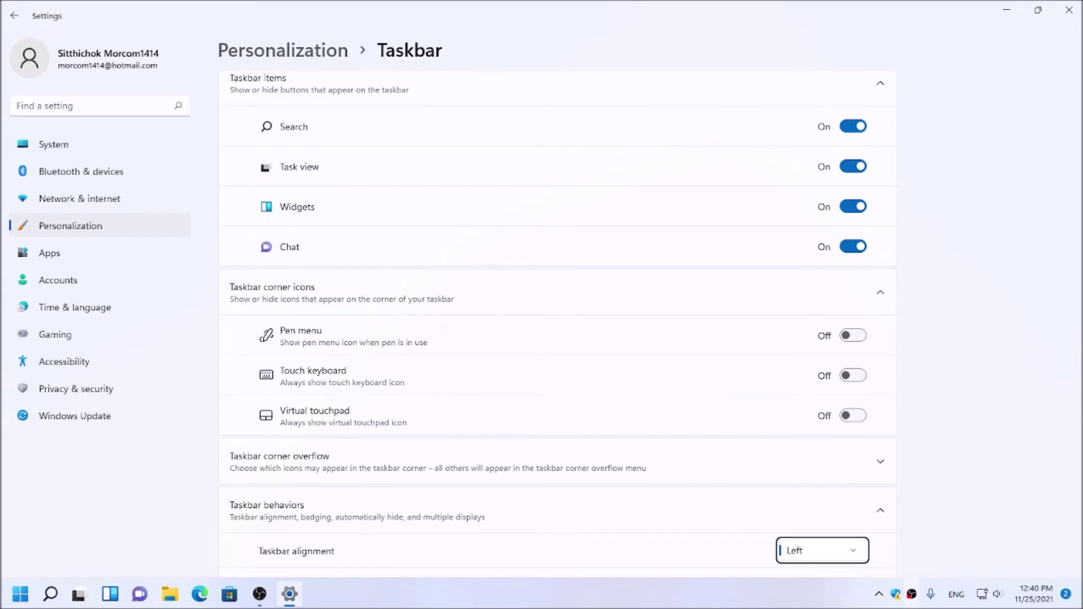
key(Return)
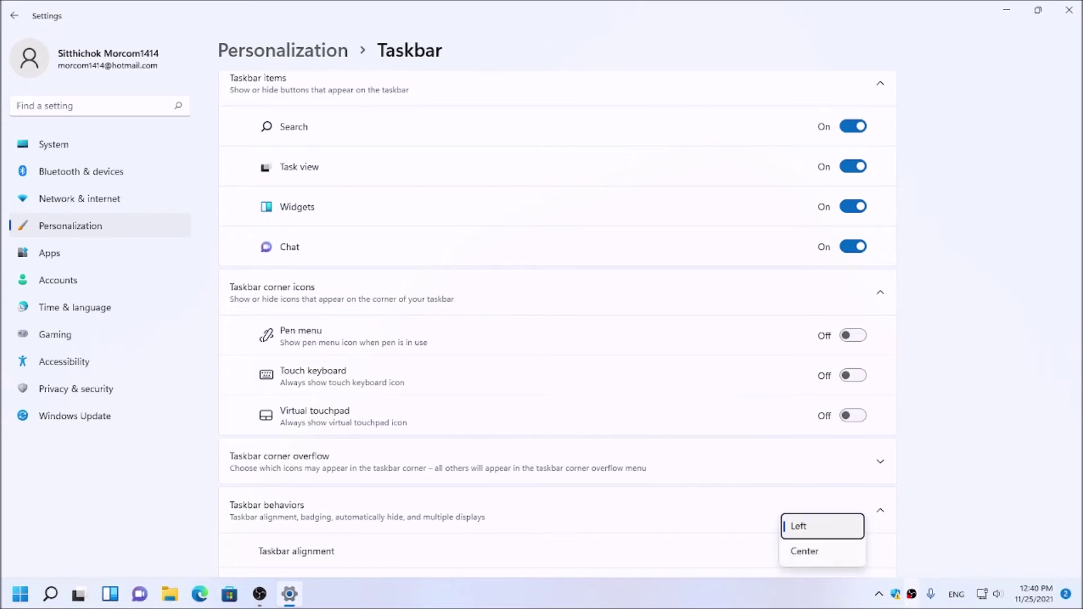
key(Down)
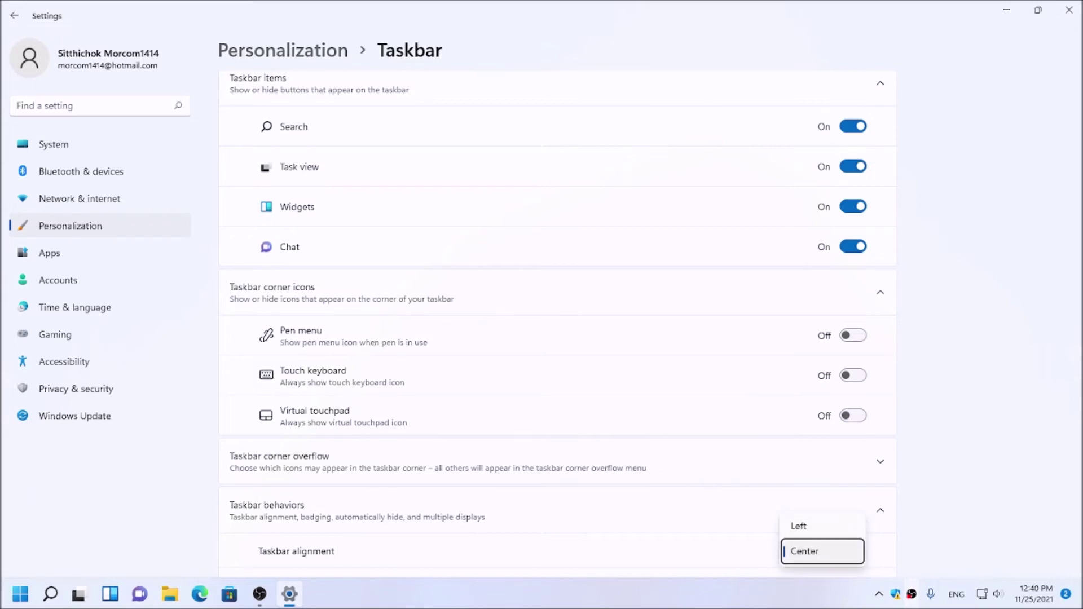
key(Return)
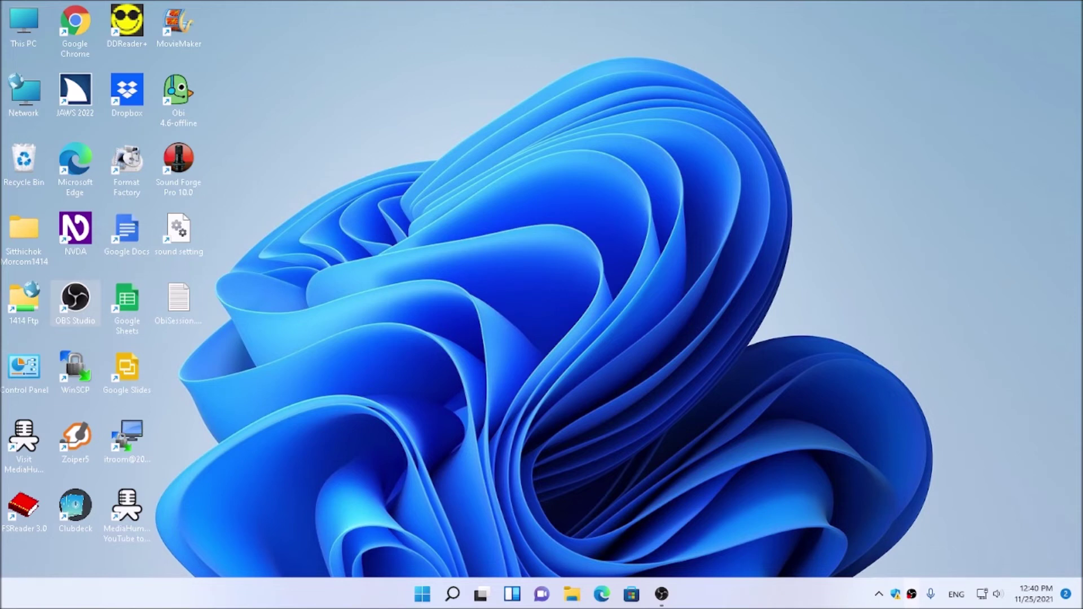
Check where the Start menu opens on the centered taskbar, then return to the desktop
key(super)
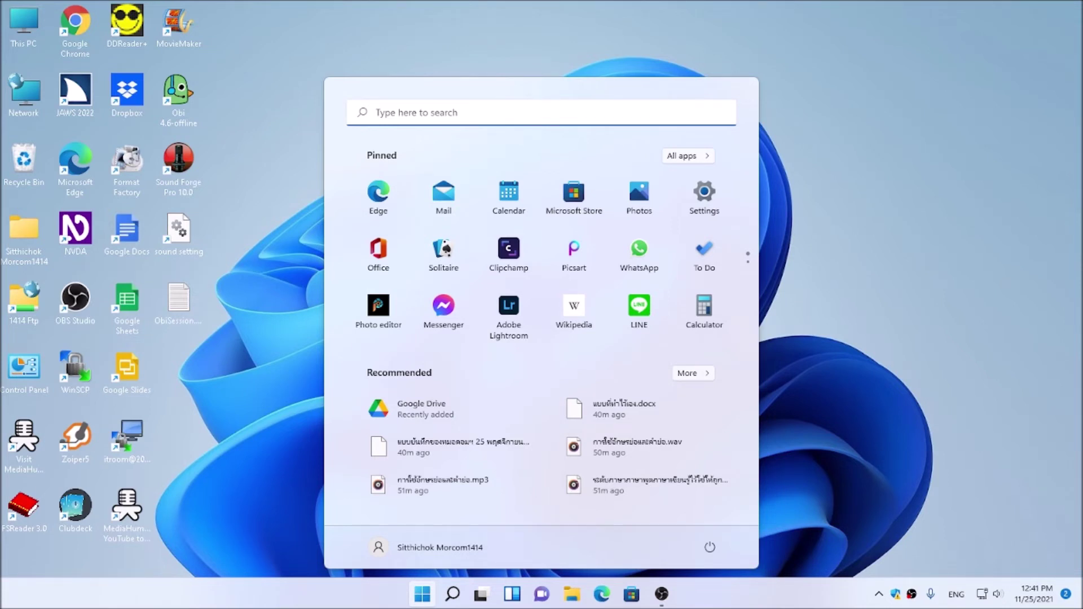
key(Escape)
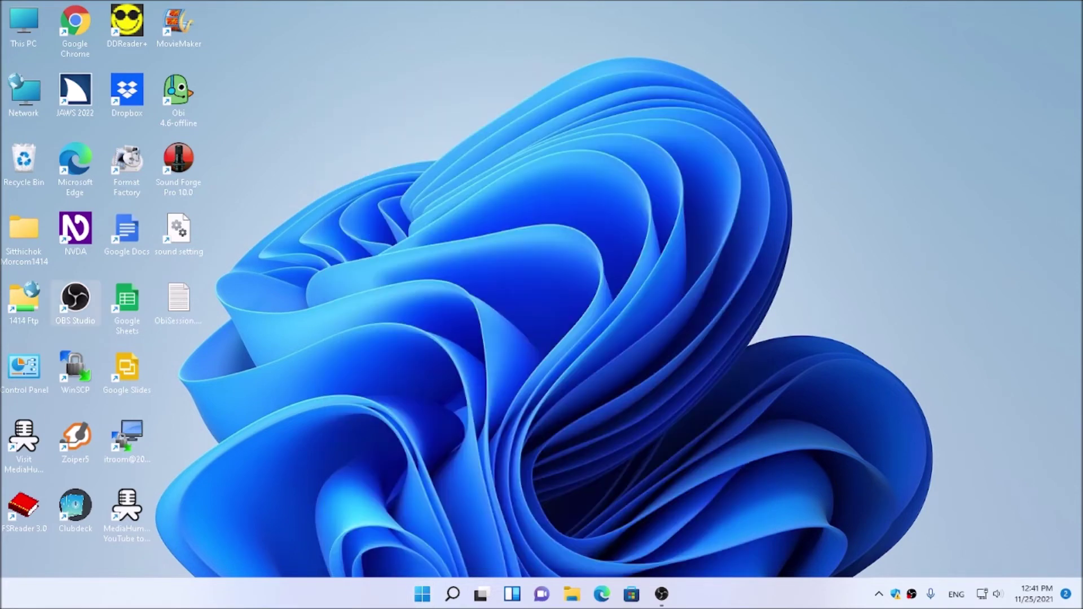
click(24, 26)
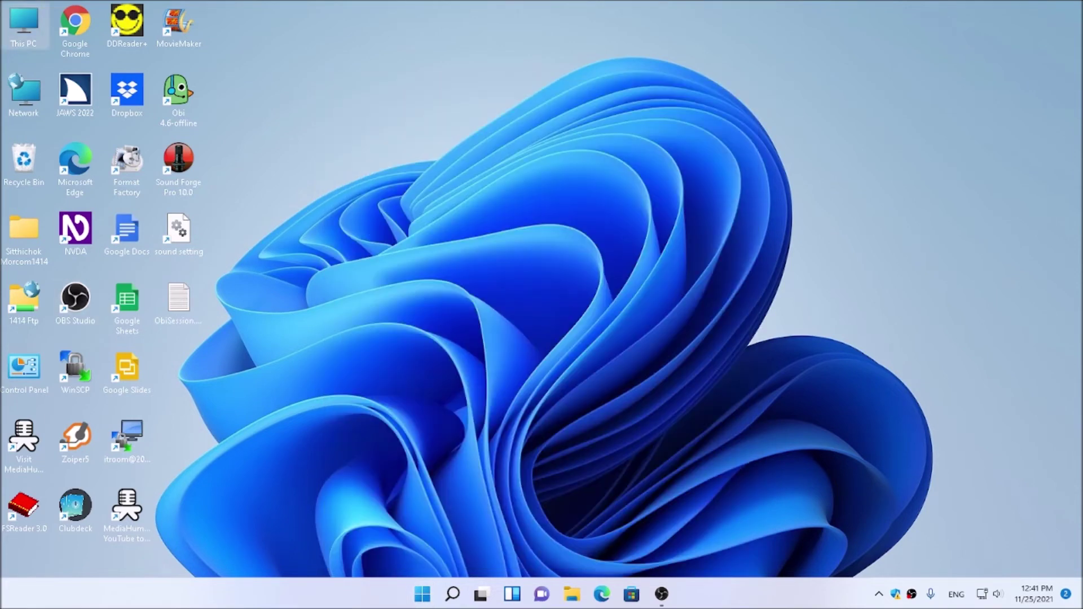
Search for "tas" from the Start menu and open Taskbar settings
key(super)
text(tas)
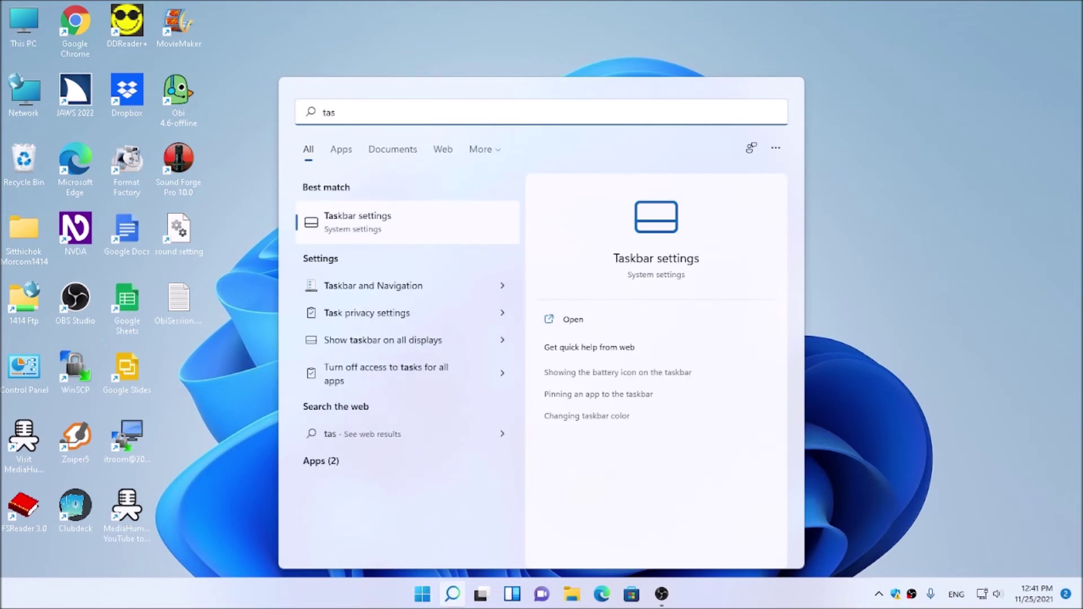
key(Return)
Expand the Taskbar behaviors section of the reopened Taskbar settings to reach the alignment option
key(Tab)
key(Tab)
key(Tab)
key(Tab)
key(Tab)
key(Tab)
key(Tab)
key(Tab)
key(Tab)
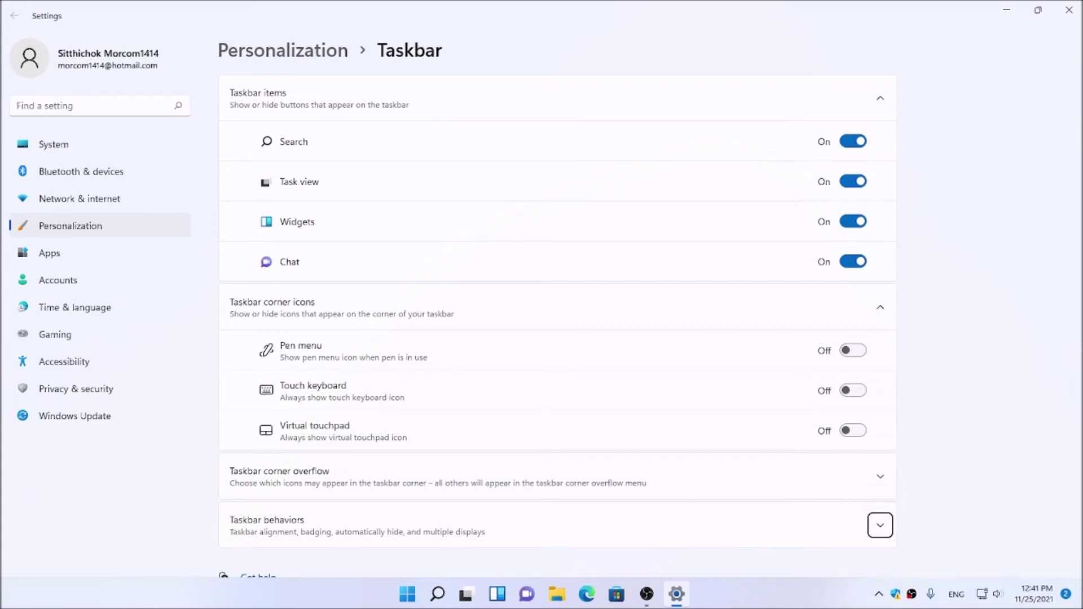
key(Return)
Change Taskbar alignment back to Left and close the Settings window
key(Tab)
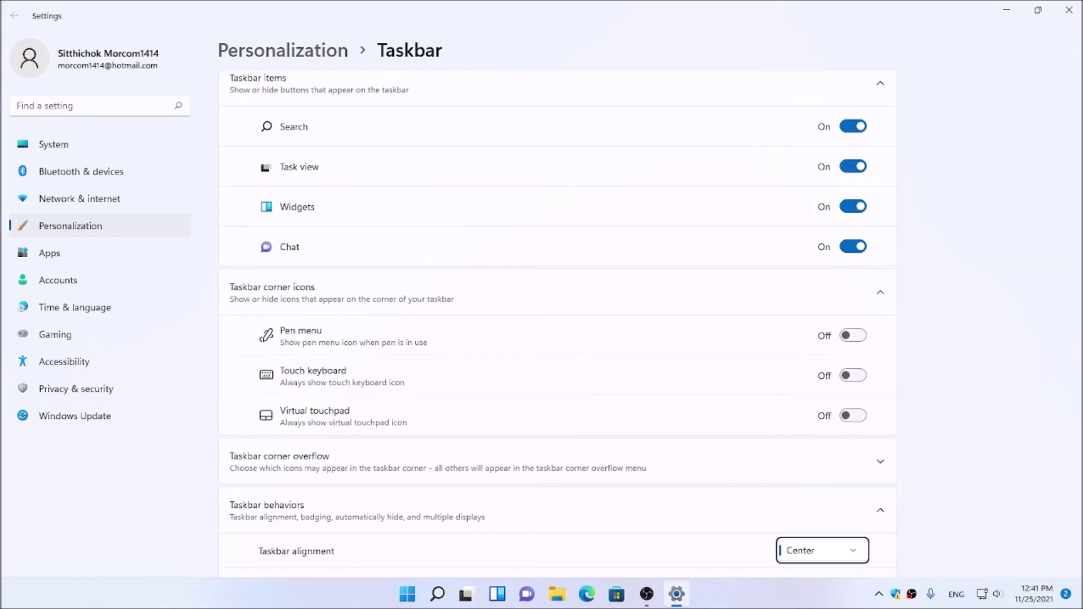
key(Return)
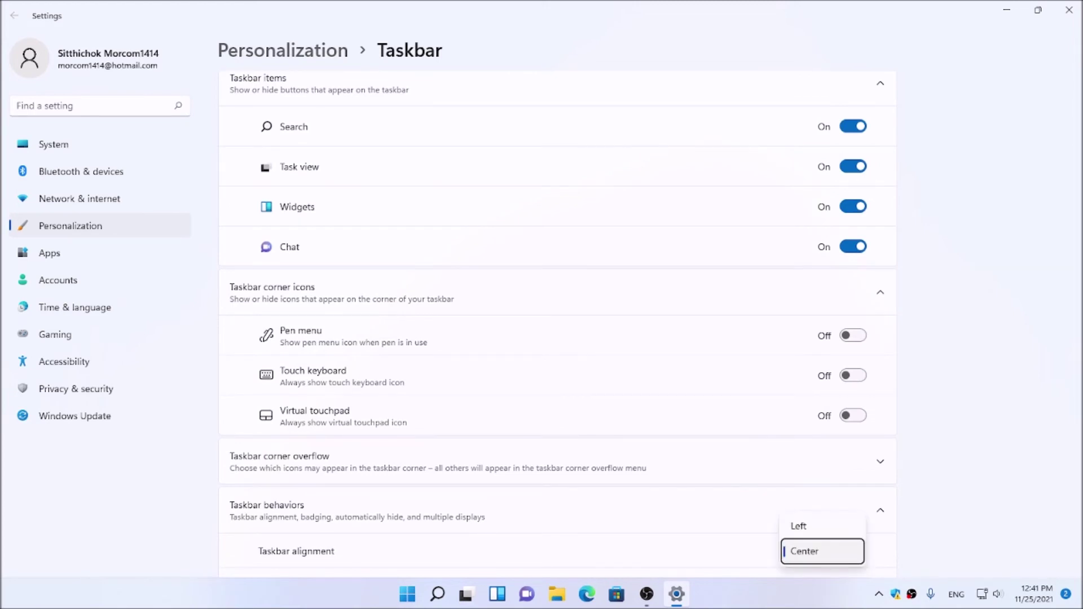
key(Up)
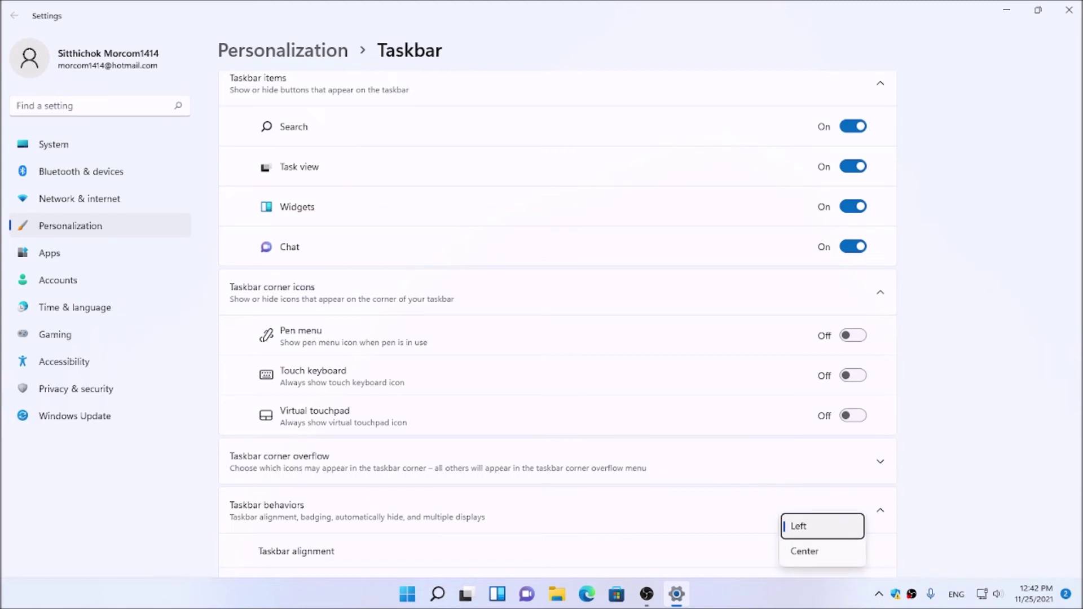
key(Return)
key(alt+F4)
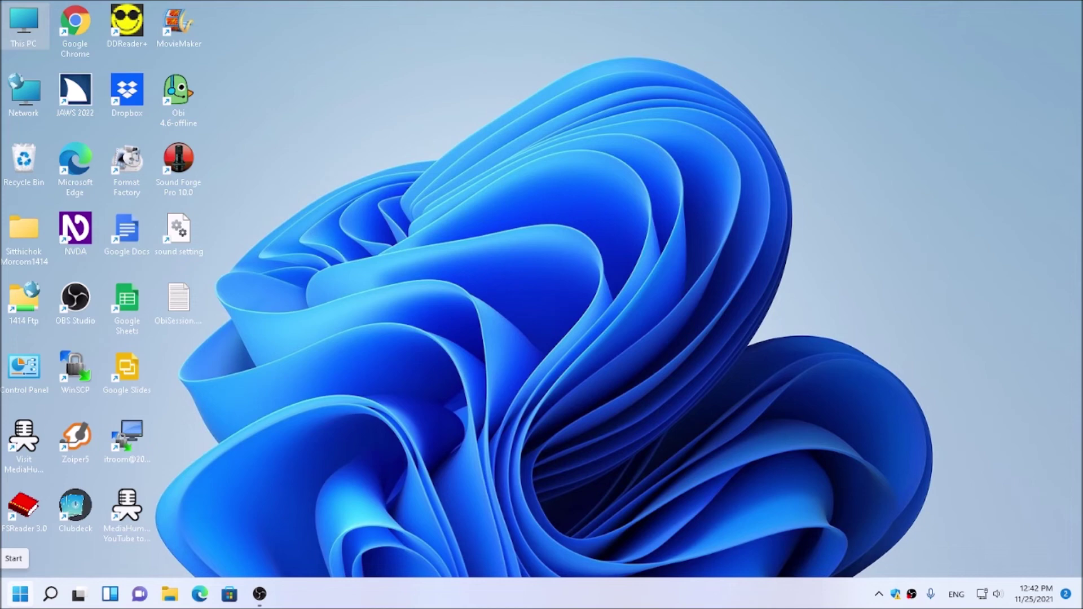
Check where the Start menu opens on the left-aligned taskbar, and close it again
key(super)
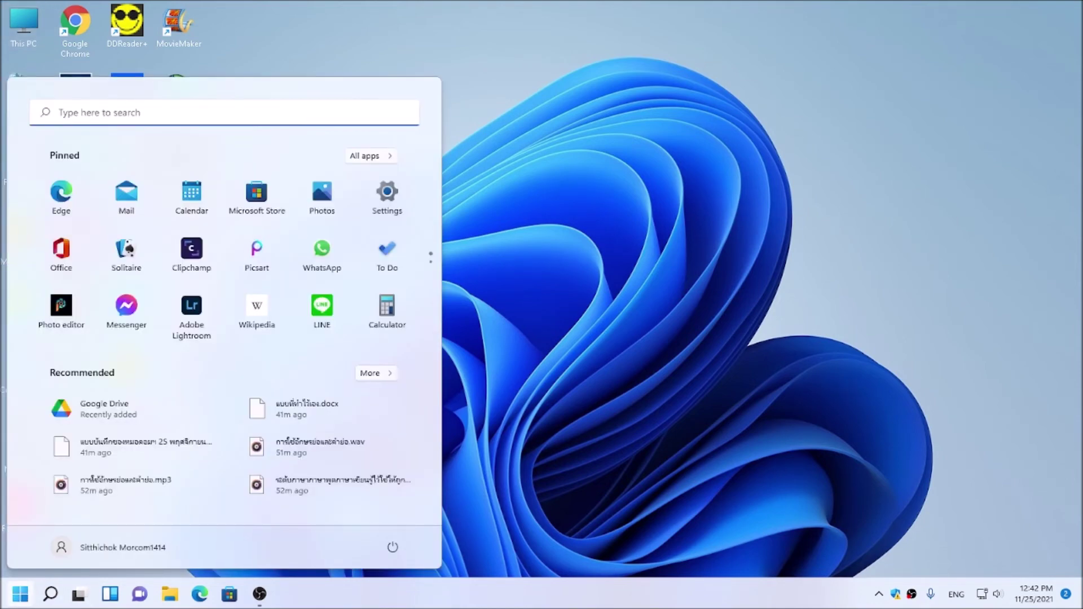
key(Escape)
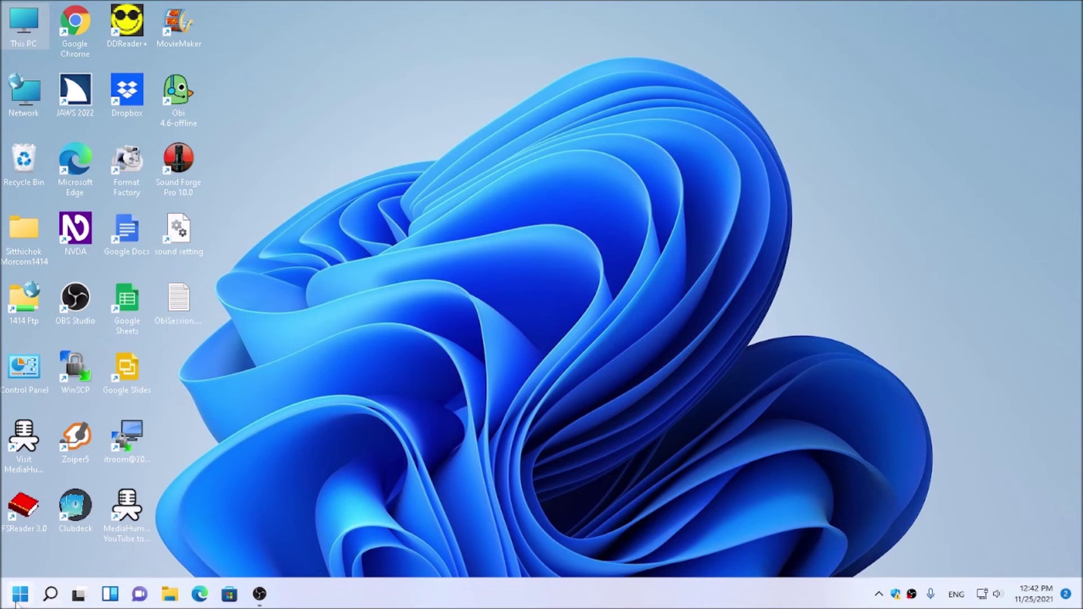
right_click(57, 597)
click(4, 602)
click(10, 604)
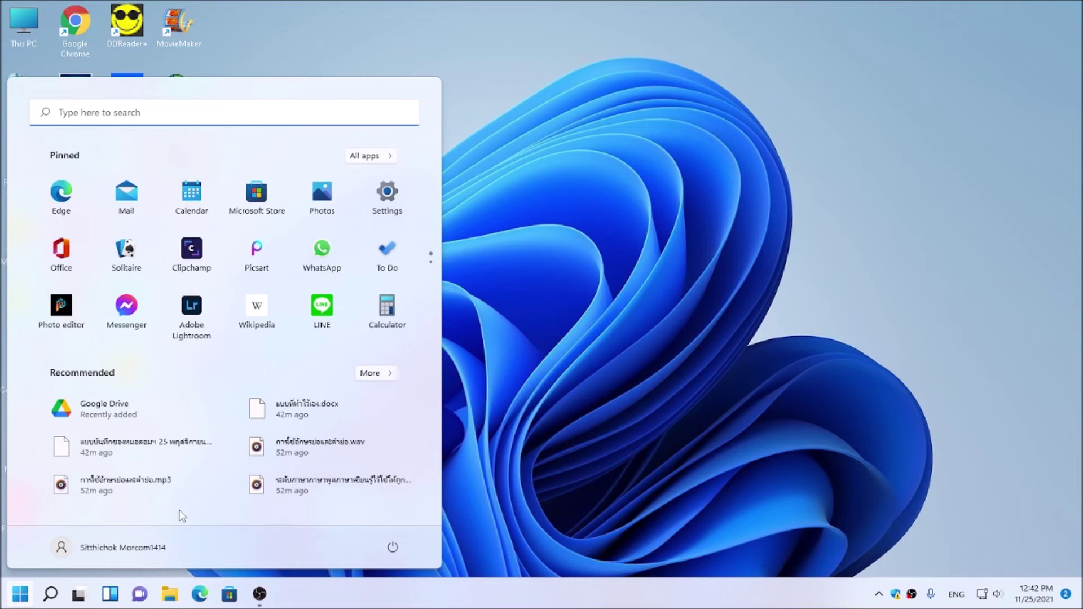
click(637, 379)
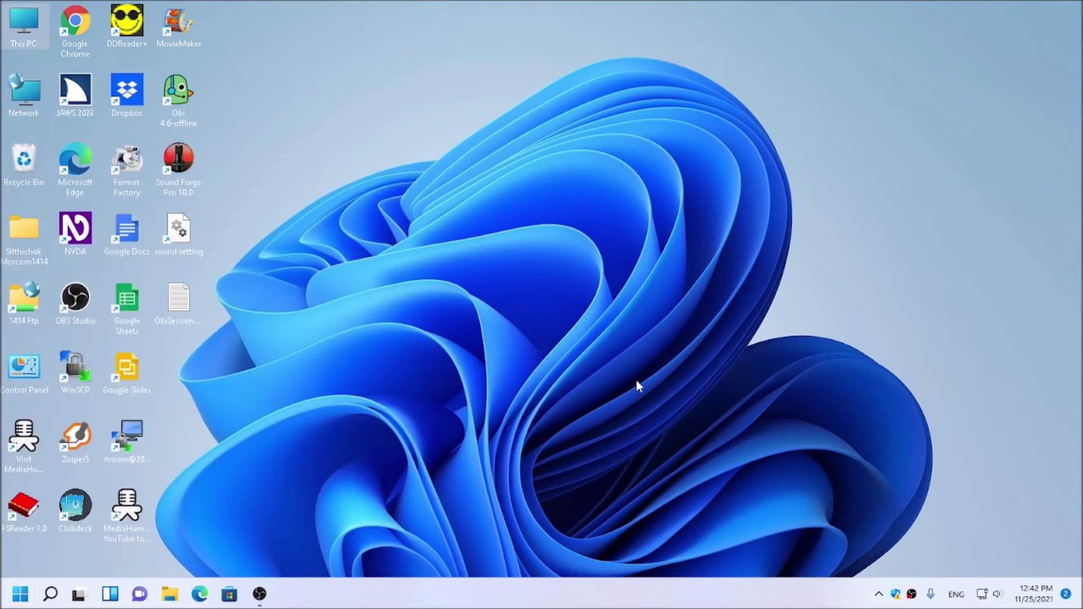
Search for "task" from the Start menu and open Taskbar settings
key(super)
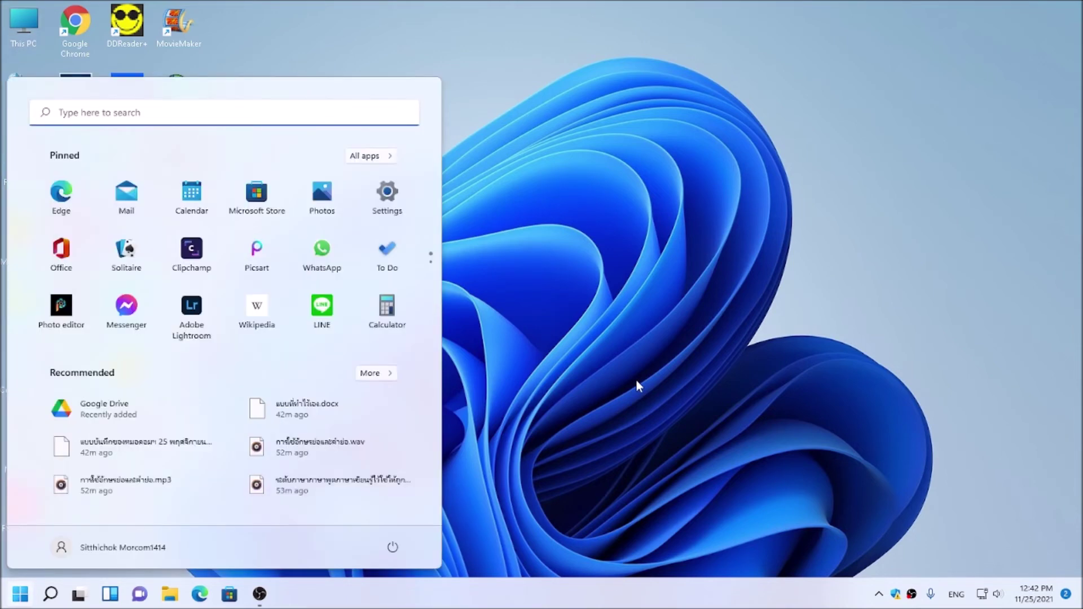
text(task)
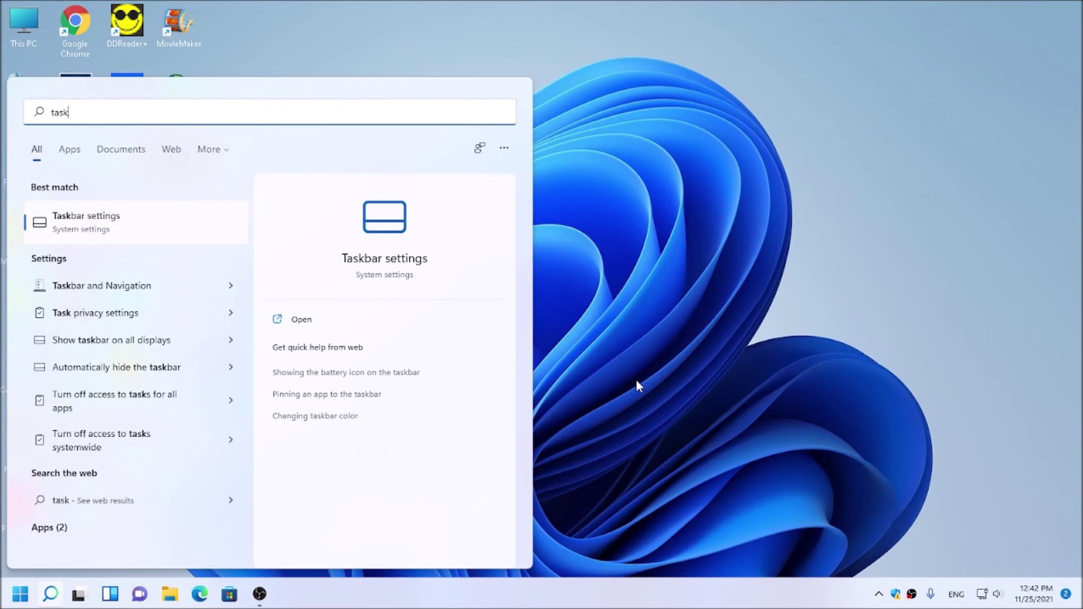
key(Return)
Expand the Taskbar behaviors section in Taskbar settings to show the alignment option
key(Tab)
key(Tab)
key(Tab)
key(Tab)
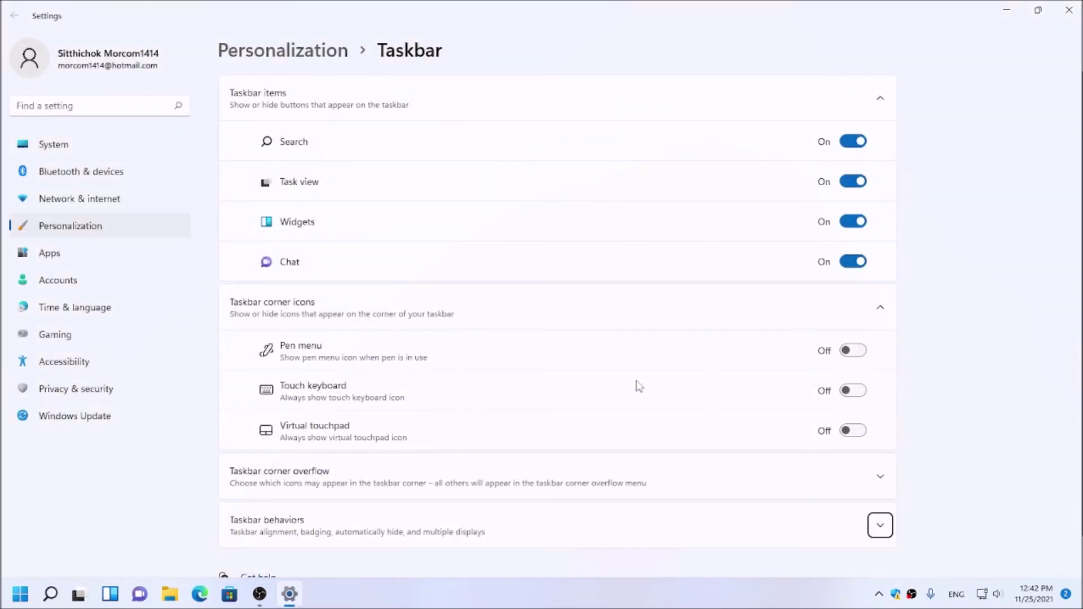
key(Return)
Set Taskbar alignment to Center and close the Settings window
key(Tab)
key(Return)
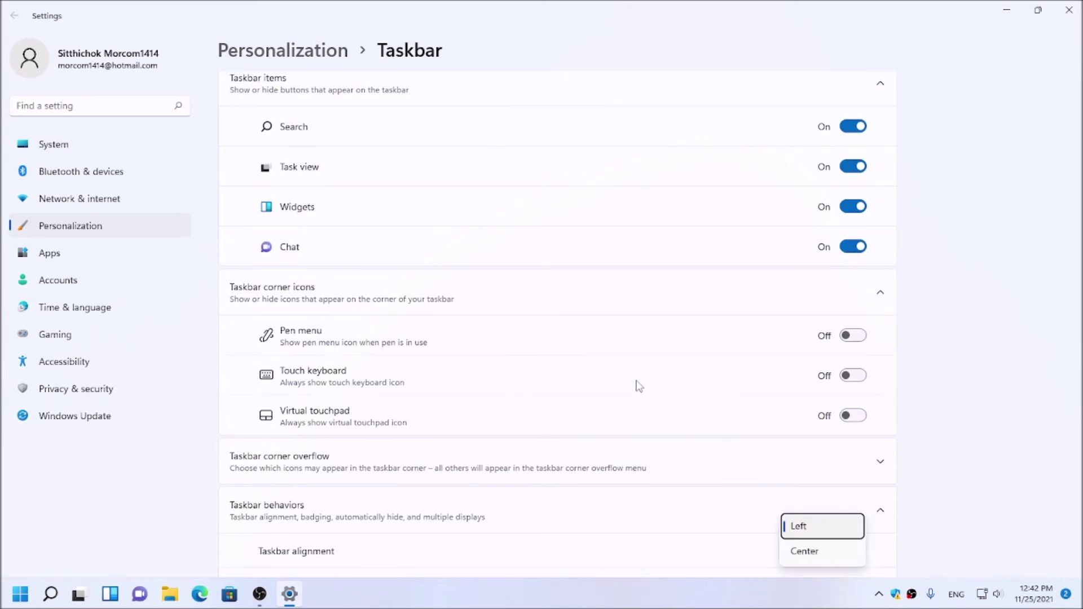
key(Down)
key(Return)
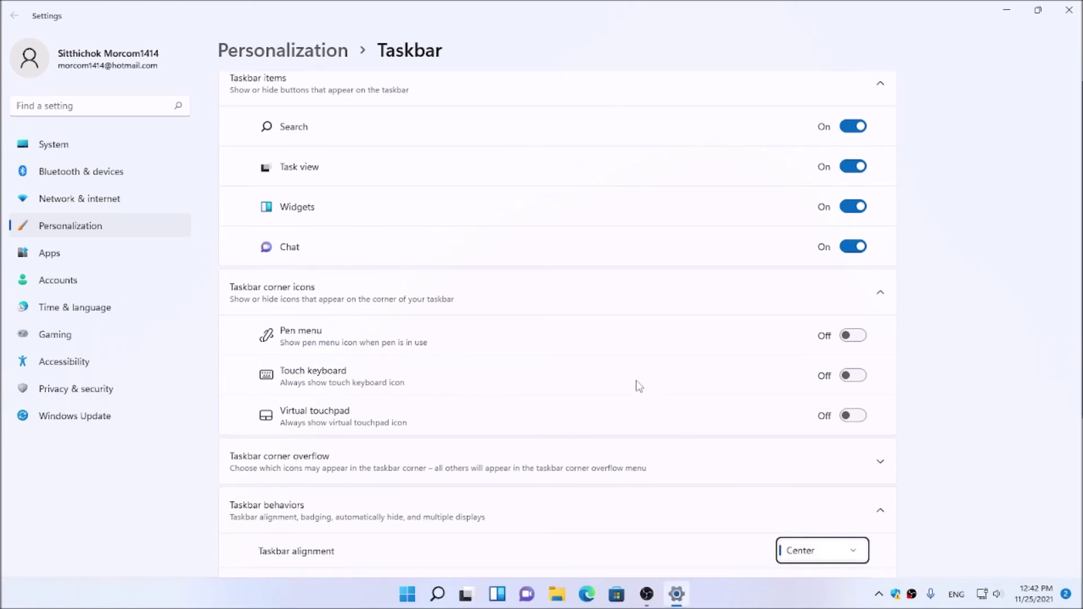
key(alt+F4)
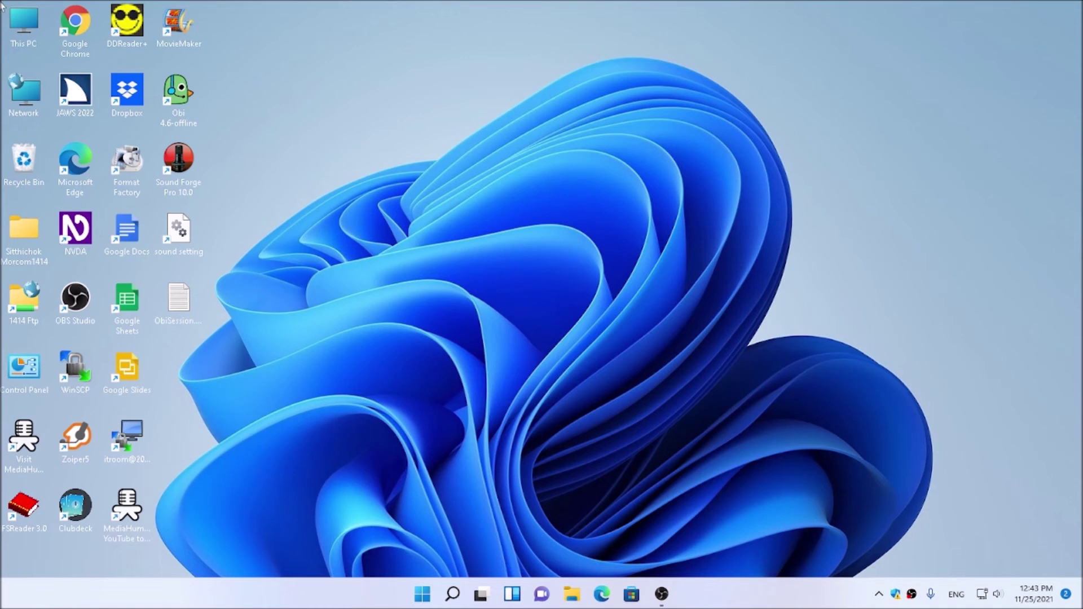
click(13, 52)
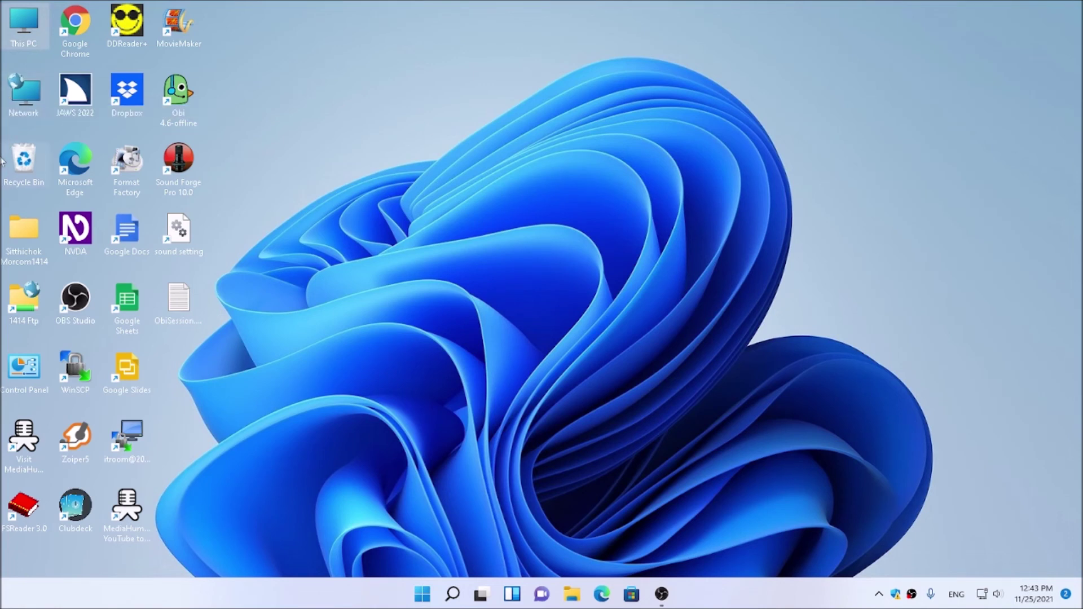
mouse_move(2, 171)
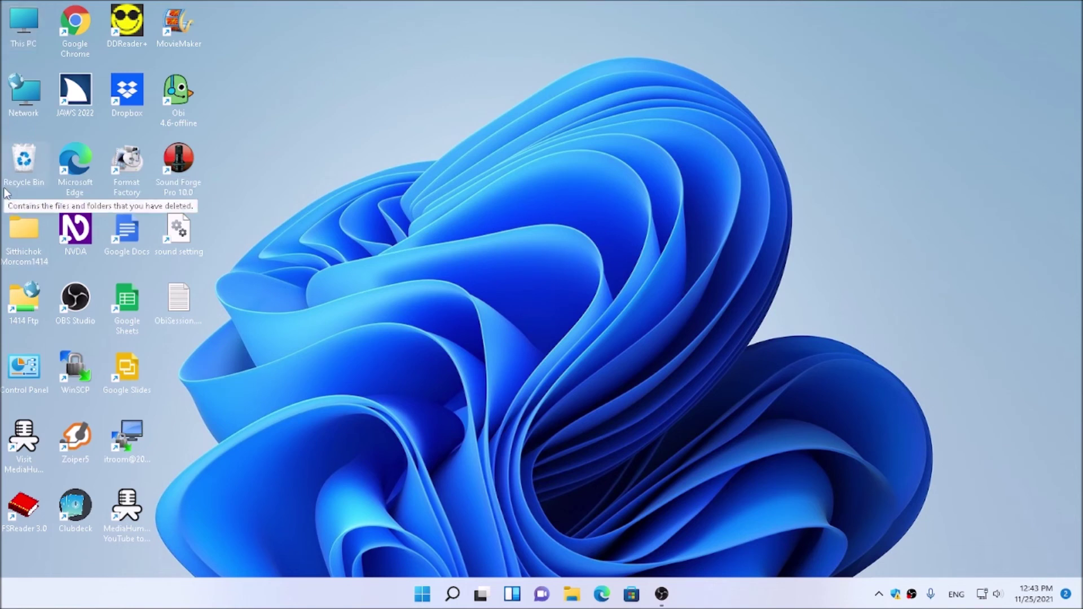
key(Down)
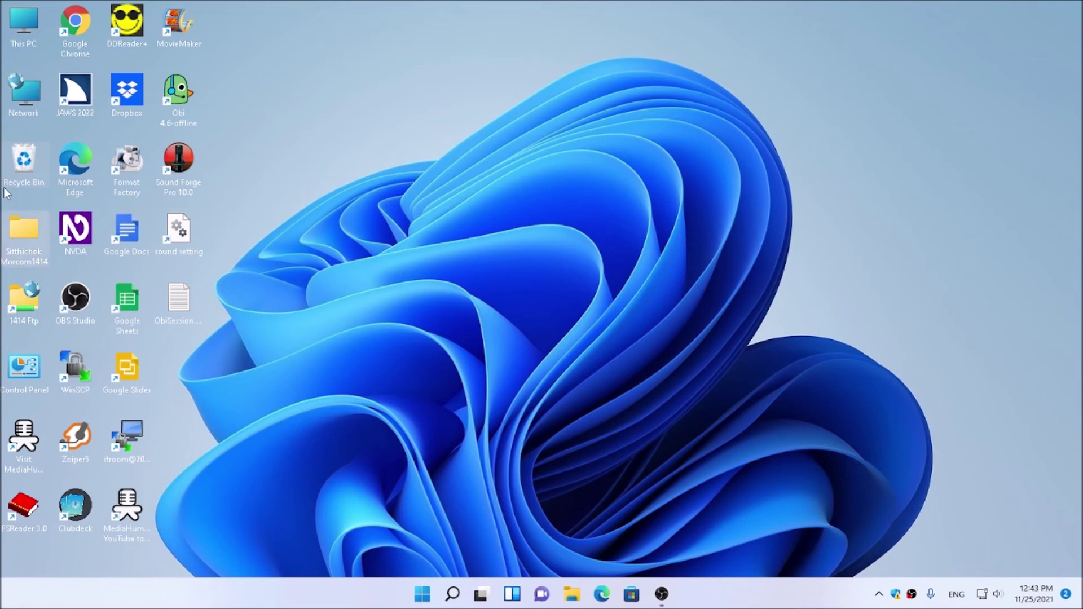